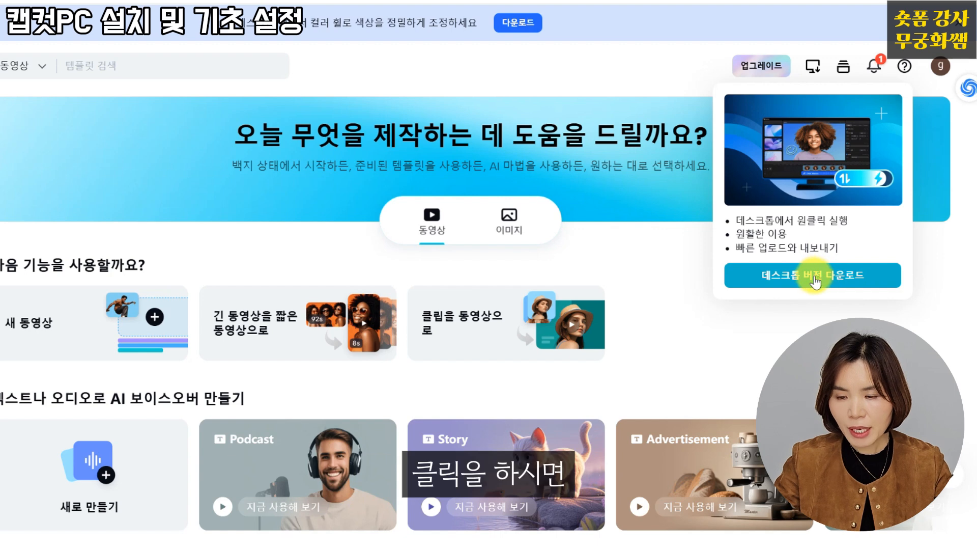
# Download the CapCut desktop version, and in the desktop app sign in with a Google account
pyautogui.click(814, 280)
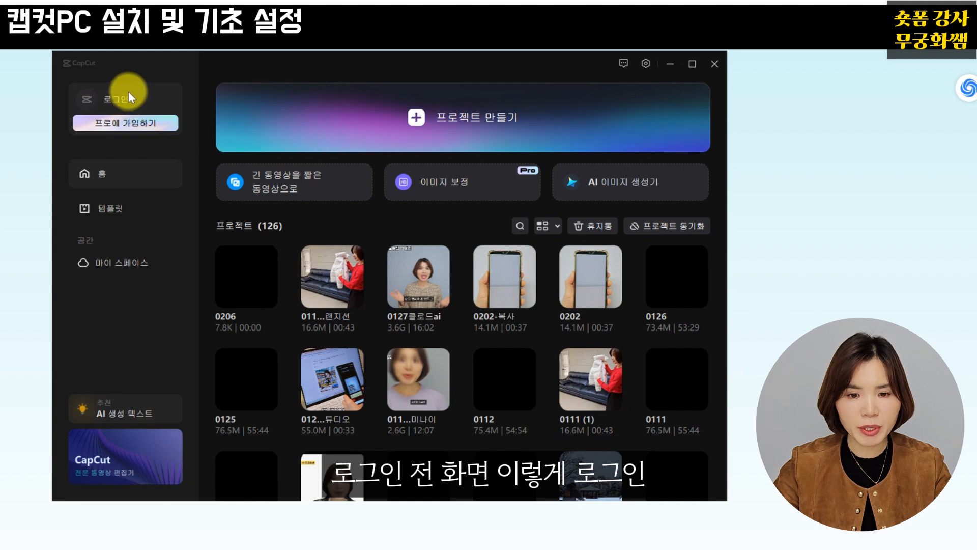
pyautogui.click(123, 101)
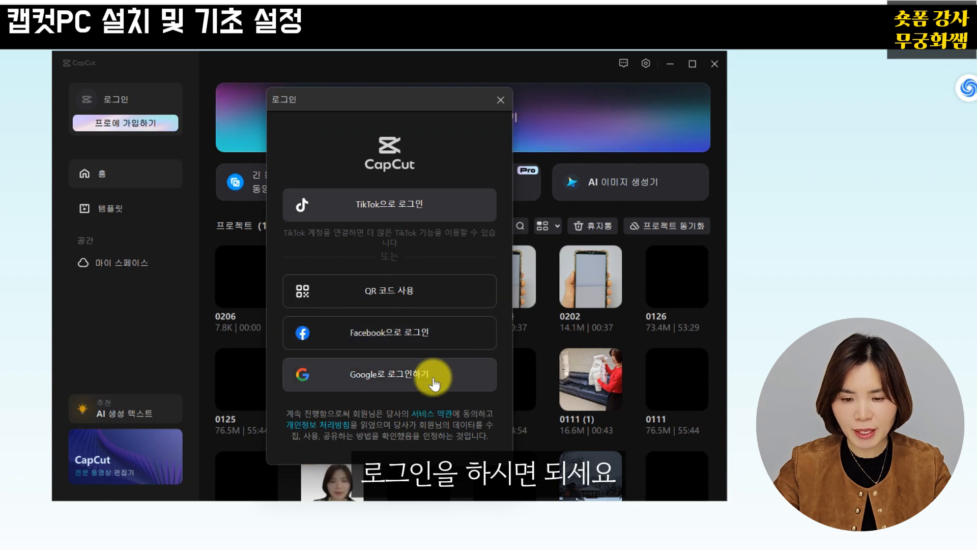
pyautogui.click(374, 382)
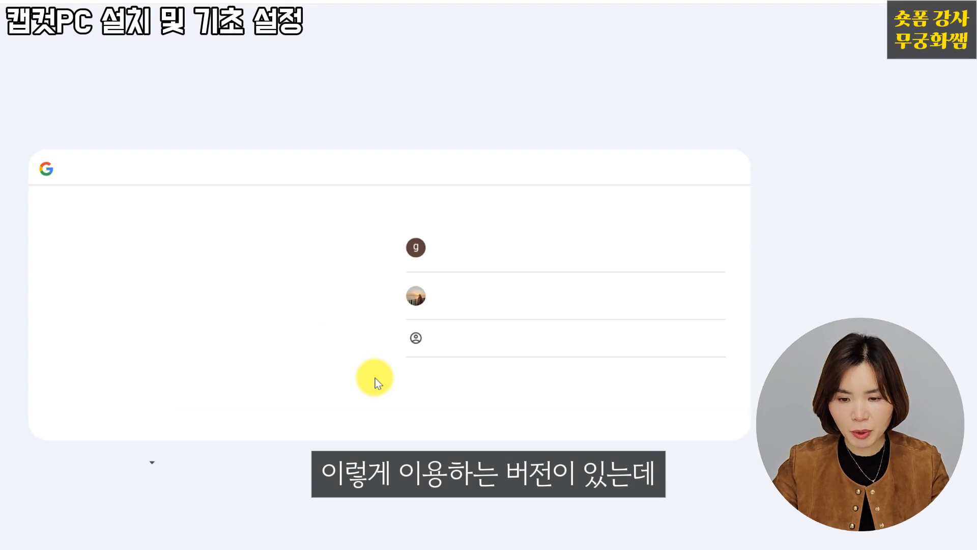
pyautogui.click(466, 255)
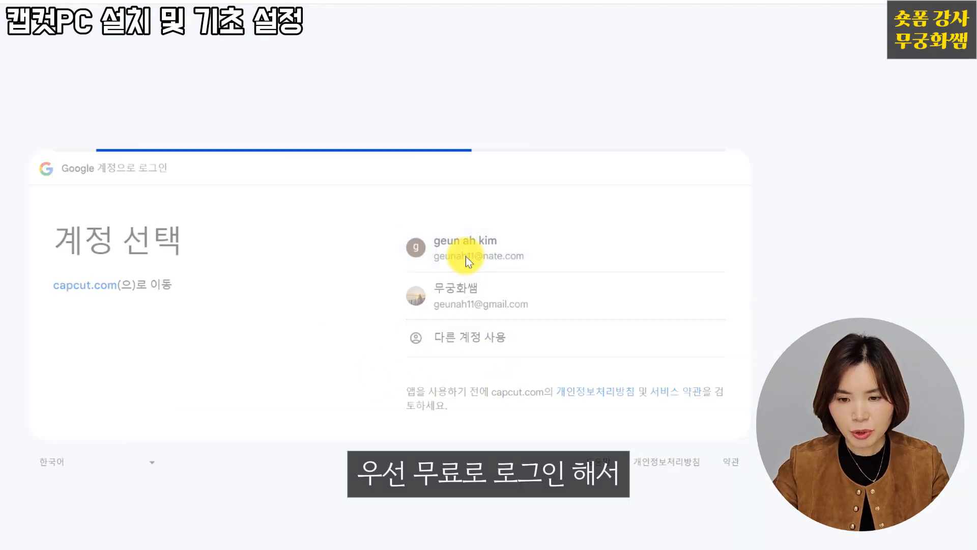
pyautogui.click(653, 389)
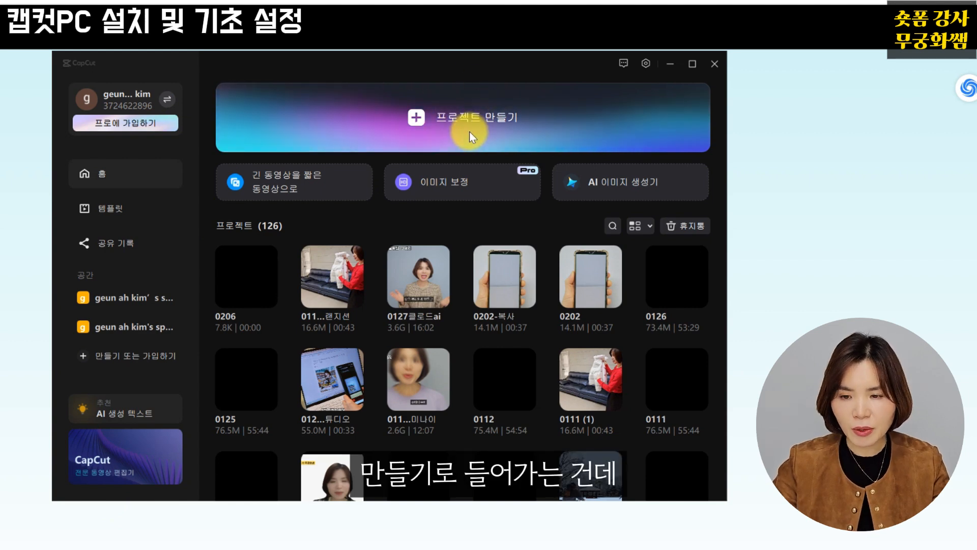
# Set the interface language to 한국어 in the application settings, save, and restart the app to apply it
pyautogui.click(645, 64)
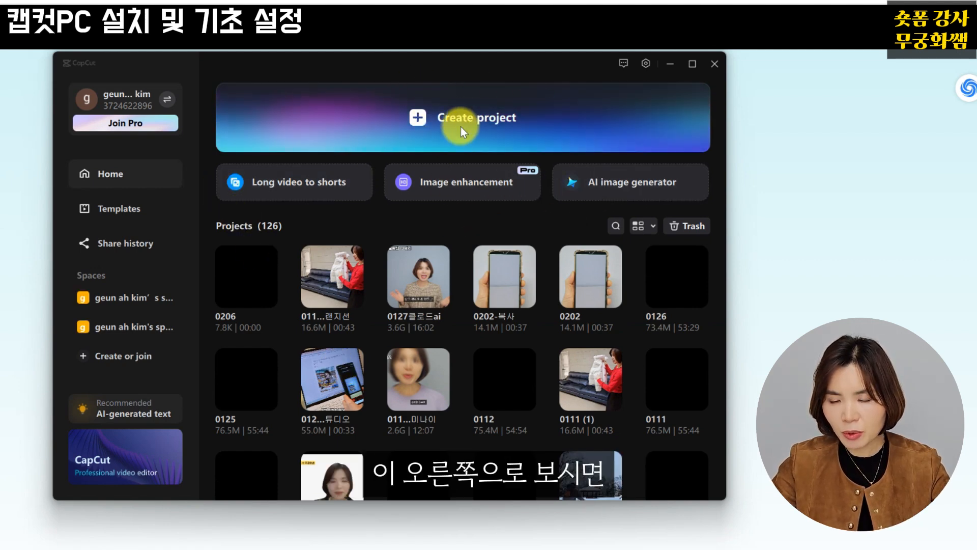
pyautogui.click(645, 63)
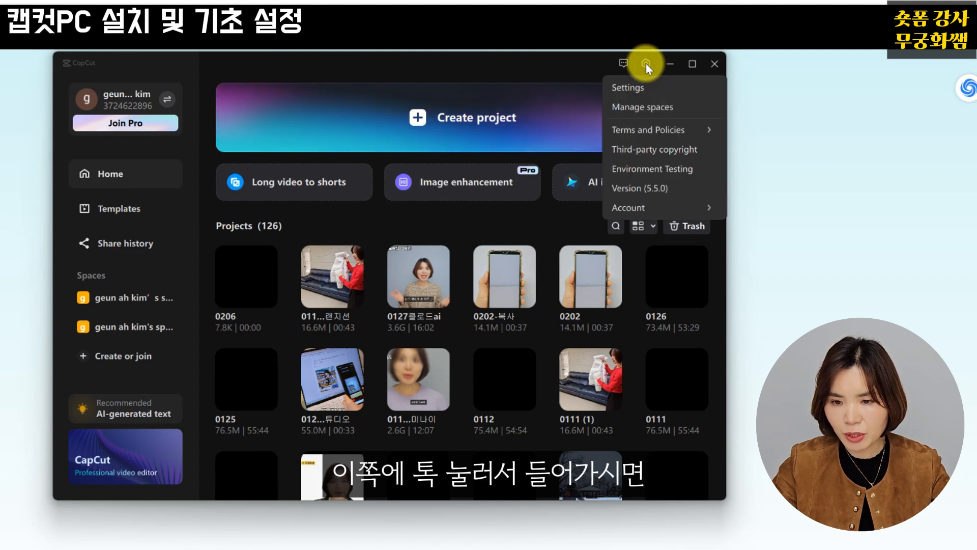
pyautogui.click(630, 90)
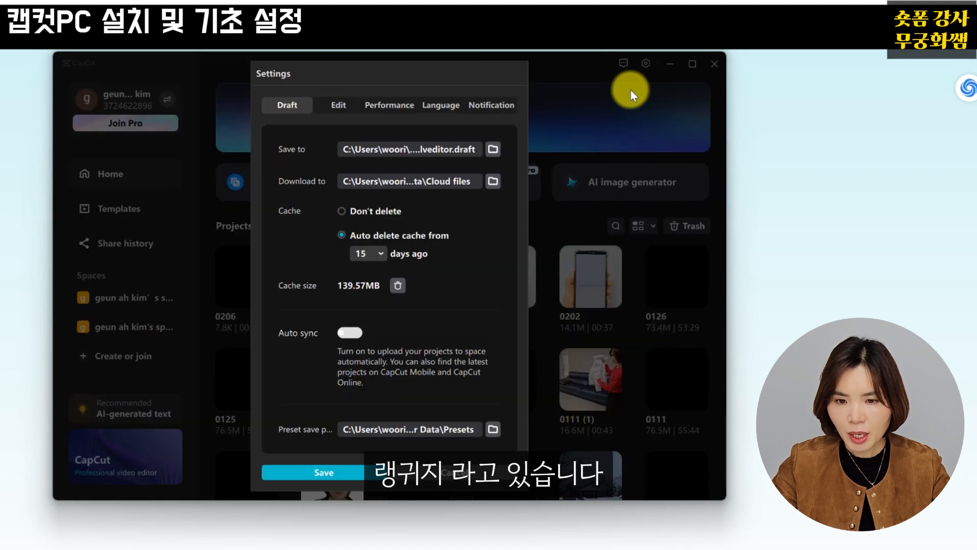
pyautogui.click(444, 109)
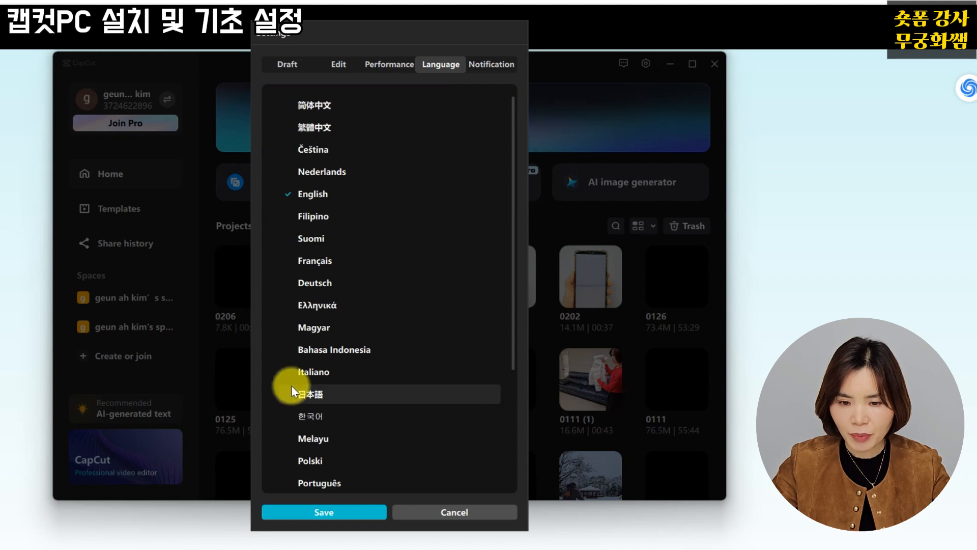
pyautogui.click(307, 418)
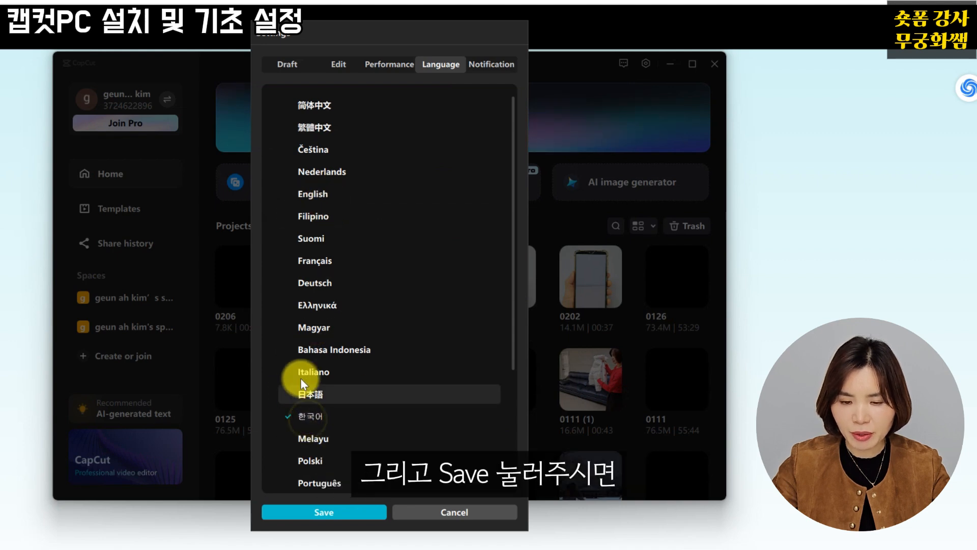
pyautogui.click(324, 510)
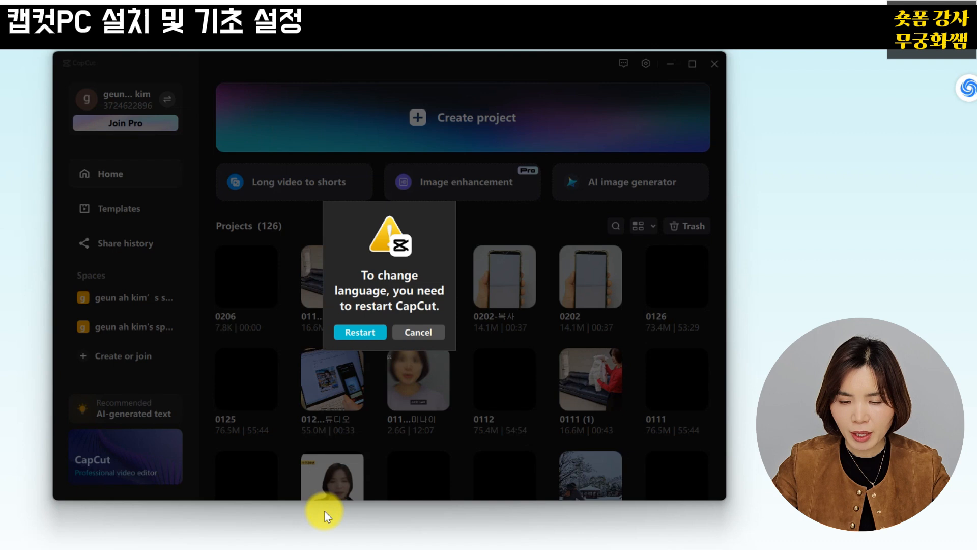
pyautogui.click(362, 332)
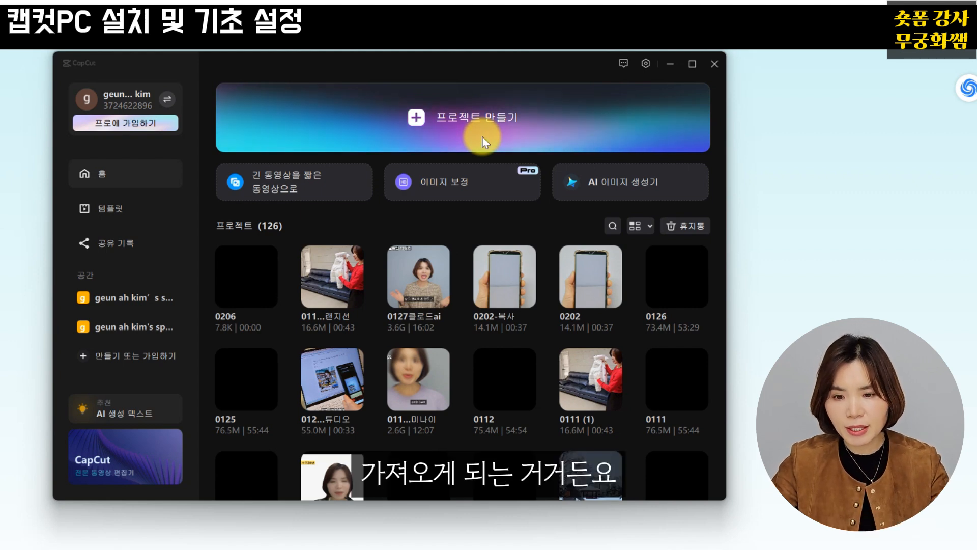
# Create a new project and look at the audio library before returning to the media import area
pyautogui.click(457, 122)
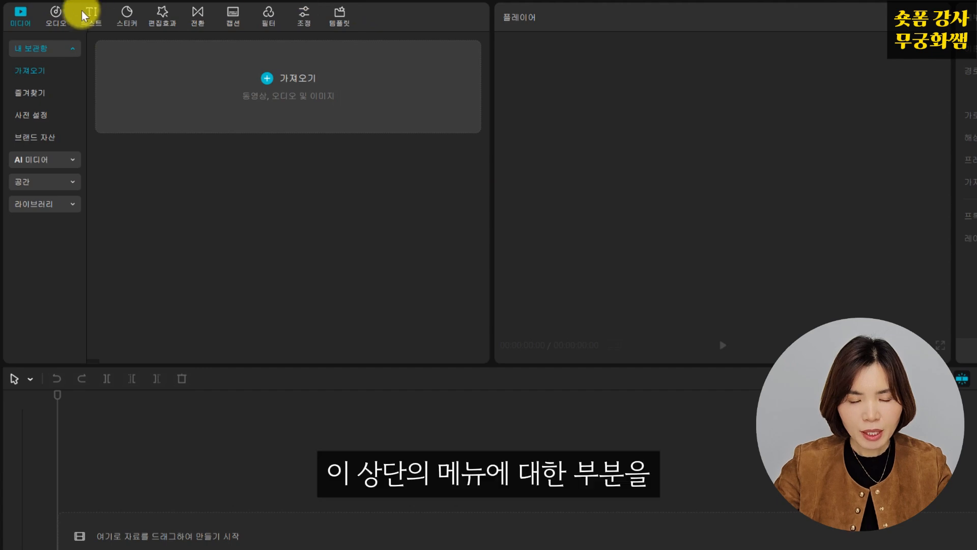
pyautogui.click(56, 23)
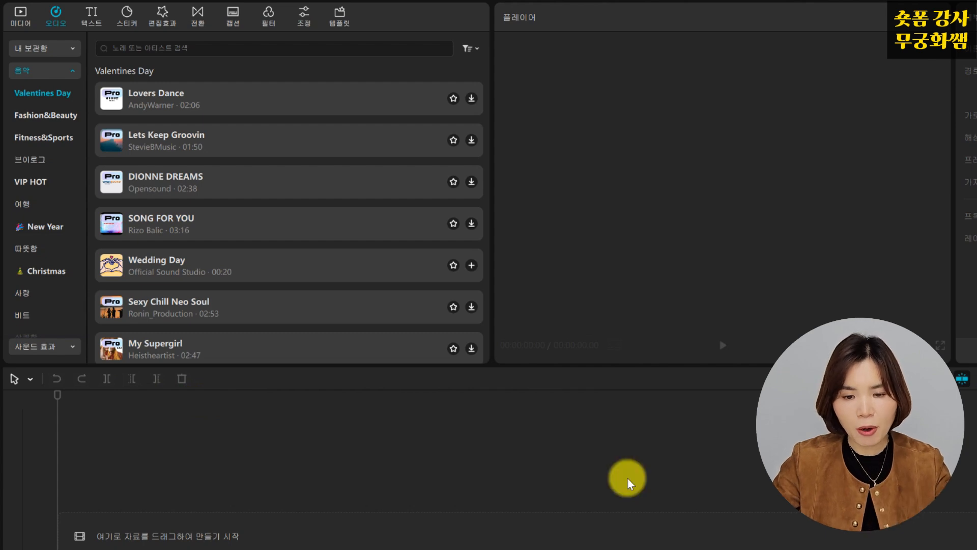
pyautogui.click(22, 19)
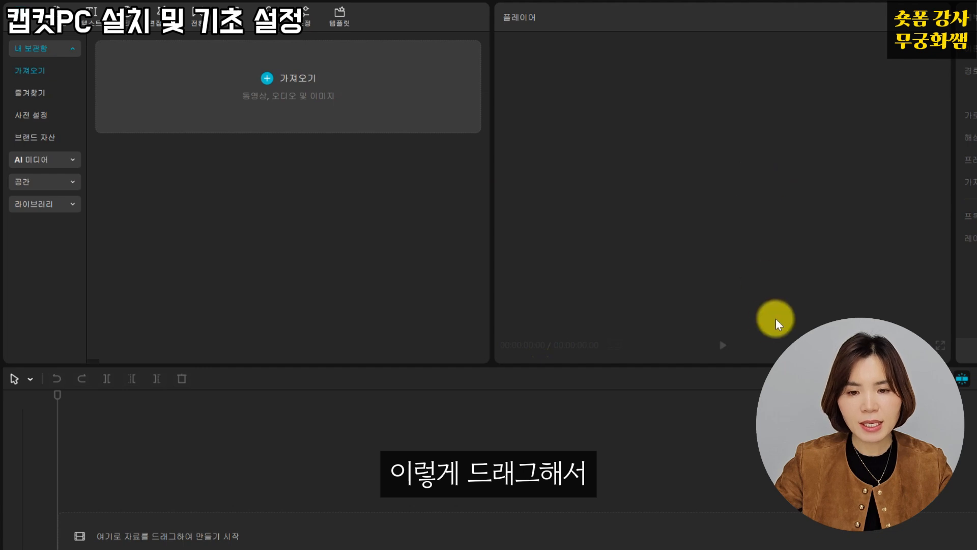
# Import the video KakaoTalk_20250202_185205388.mp4 and place it on the main track of the timeline
pyautogui.click(288, 86)
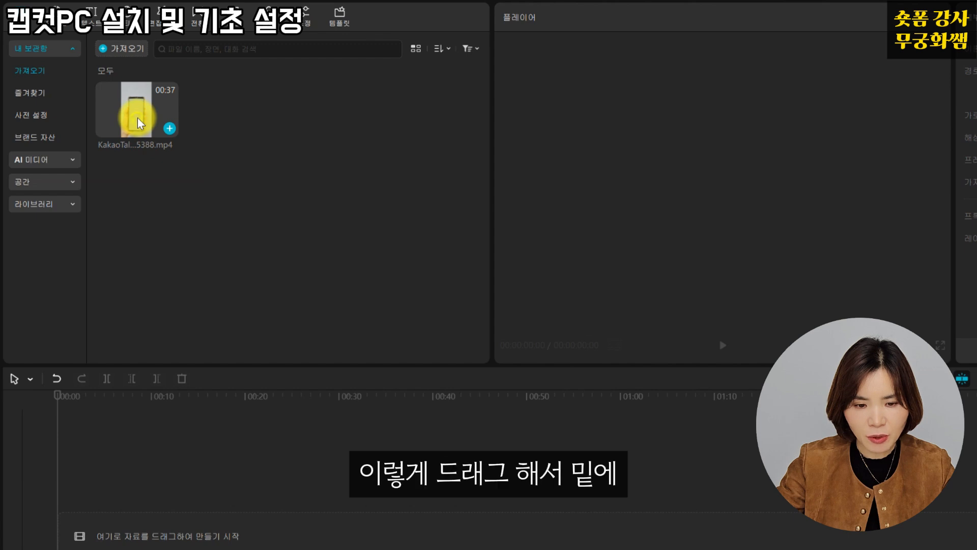
pyautogui.moveTo(136, 118); pyautogui.dragTo(164, 524)
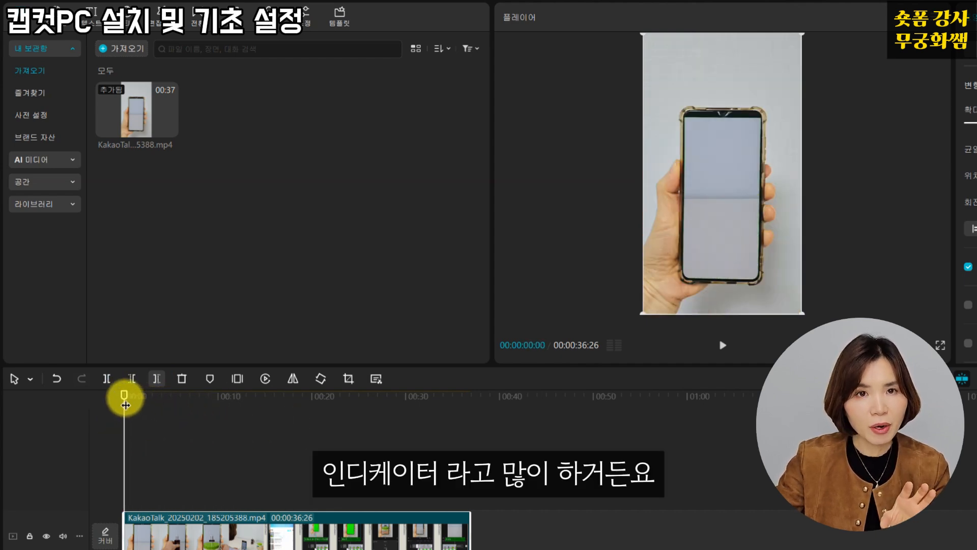
# Scrub the playhead to about 00:00:03:20 to preview the clip, and return it to the start of the timeline
pyautogui.moveTo(129, 409); pyautogui.dragTo(159, 407)
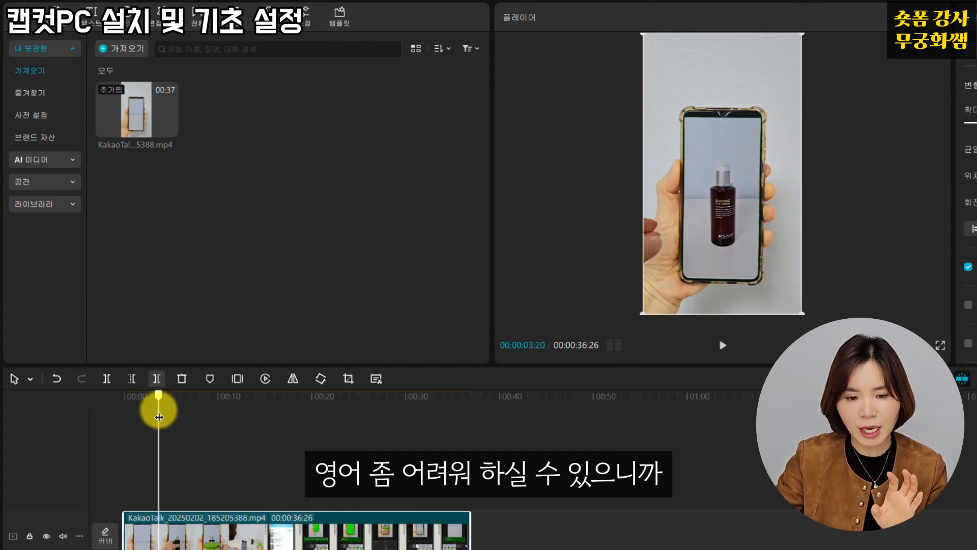
pyautogui.moveTo(159, 410); pyautogui.dragTo(117, 425)
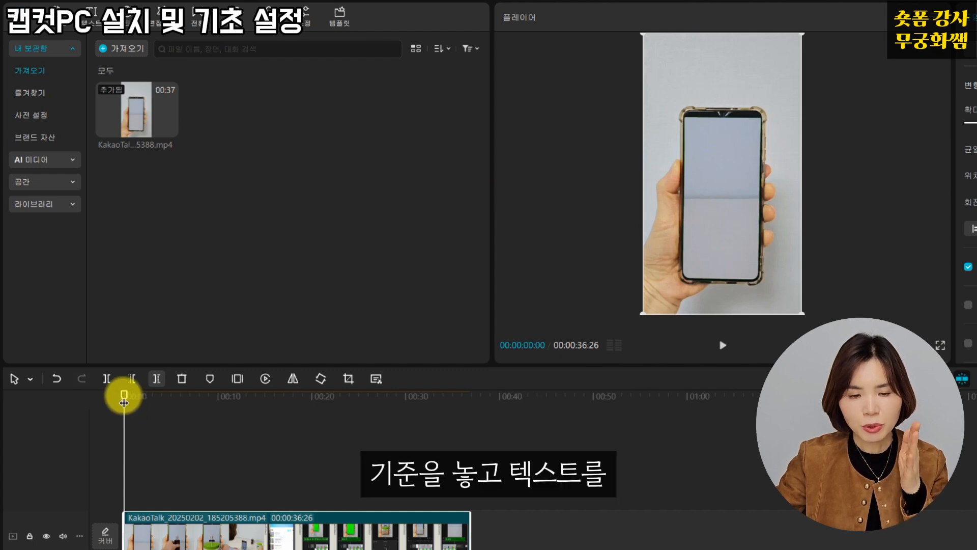
pyautogui.moveTo(122, 394)
pyautogui.mouseDown()
pyautogui.moveTo(131, 399)
pyautogui.moveTo(120, 407)
pyautogui.mouseUp()
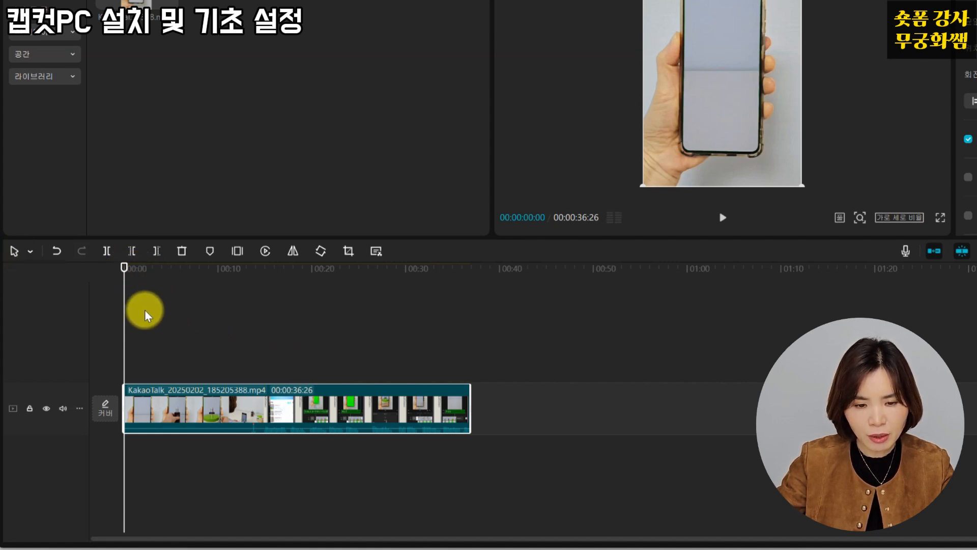
# Split the video clip in two at 00:00:04:29
pyautogui.moveTo(124, 267); pyautogui.dragTo(190, 301)
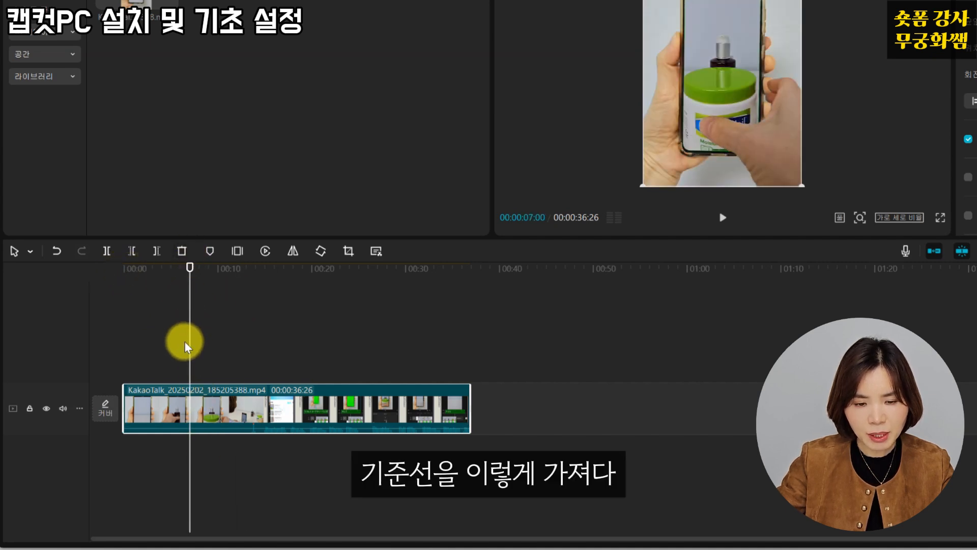
pyautogui.moveTo(190, 265); pyautogui.dragTo(171, 282)
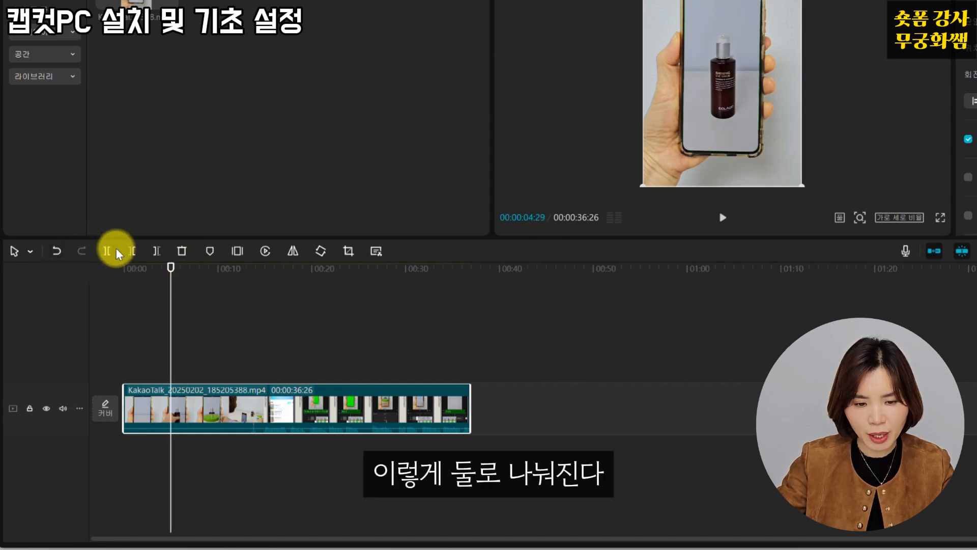
pyautogui.click(105, 251)
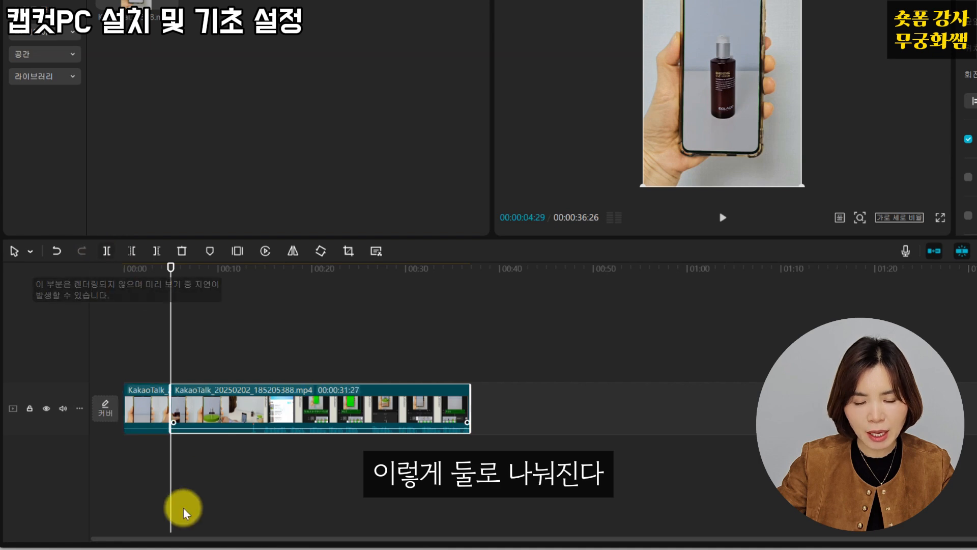
# Check the two pieces on either side of the cut by selecting them in turn
pyautogui.click(145, 416)
pyautogui.click(263, 409)
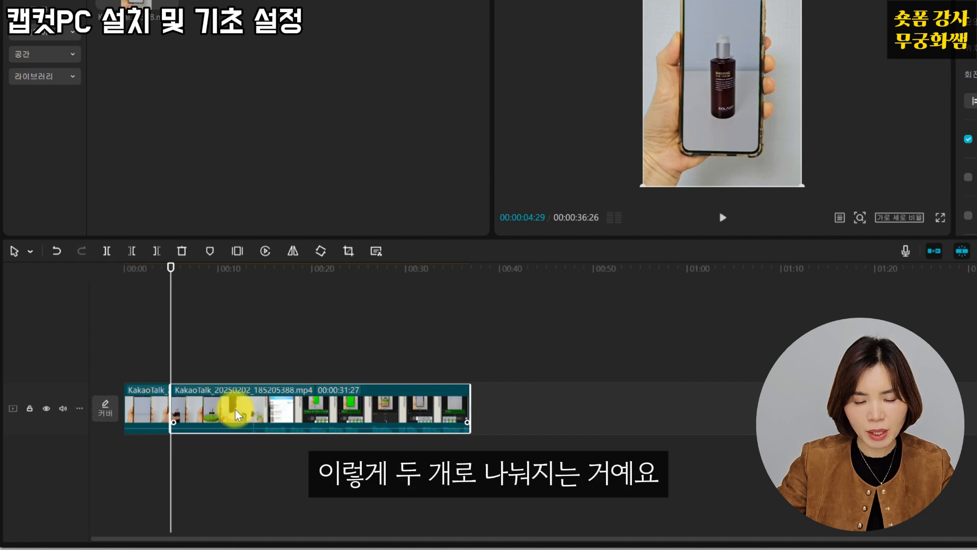
pyautogui.click(143, 410)
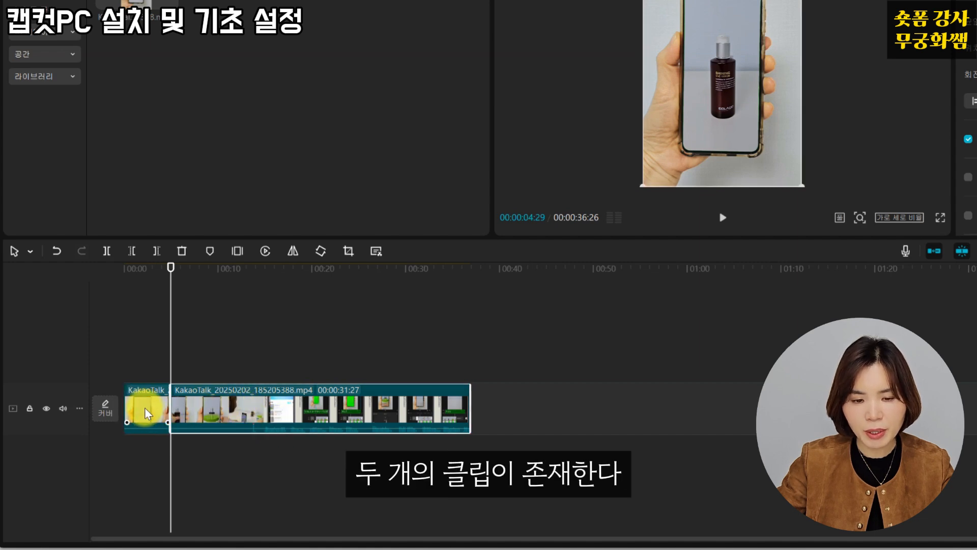
pyautogui.click(230, 415)
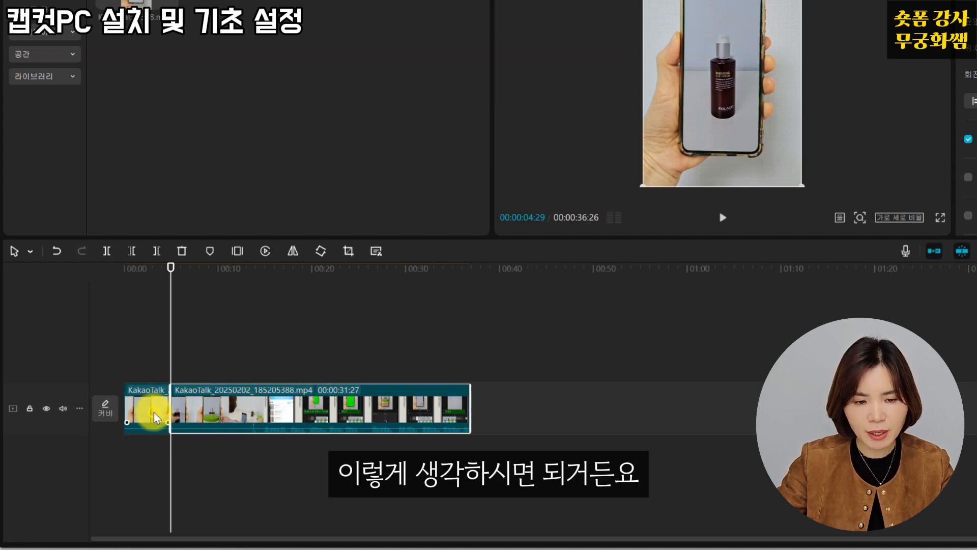
pyautogui.click(154, 411)
pyautogui.click(218, 404)
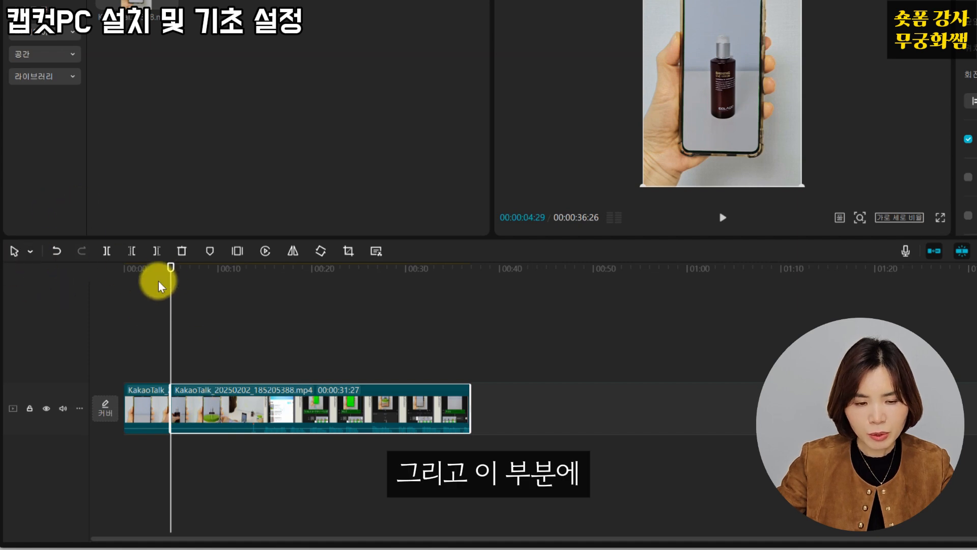
# Cut the second piece at seven points between about 0:09 and 0:24 with the split (분할) tool, and return to the selection tool
pyautogui.click(15, 252)
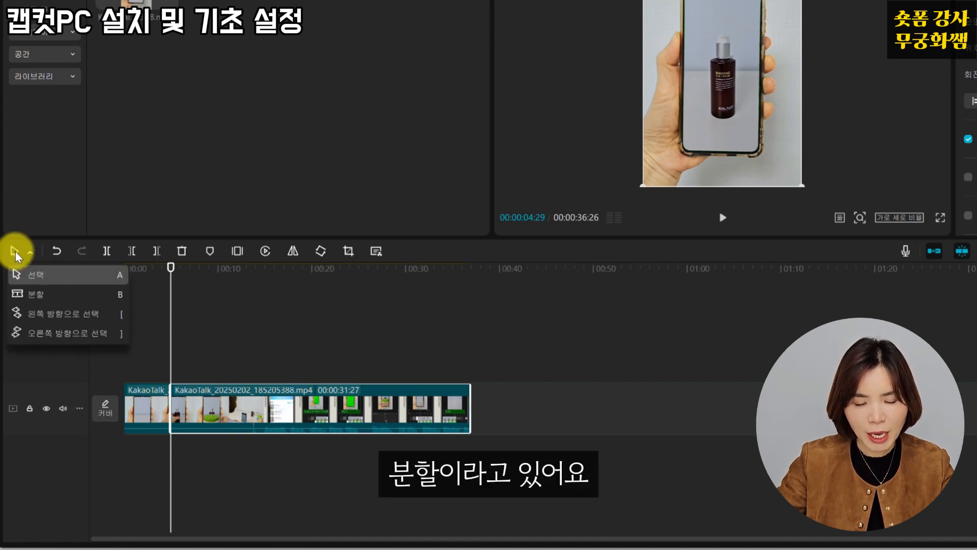
pyautogui.click(35, 293)
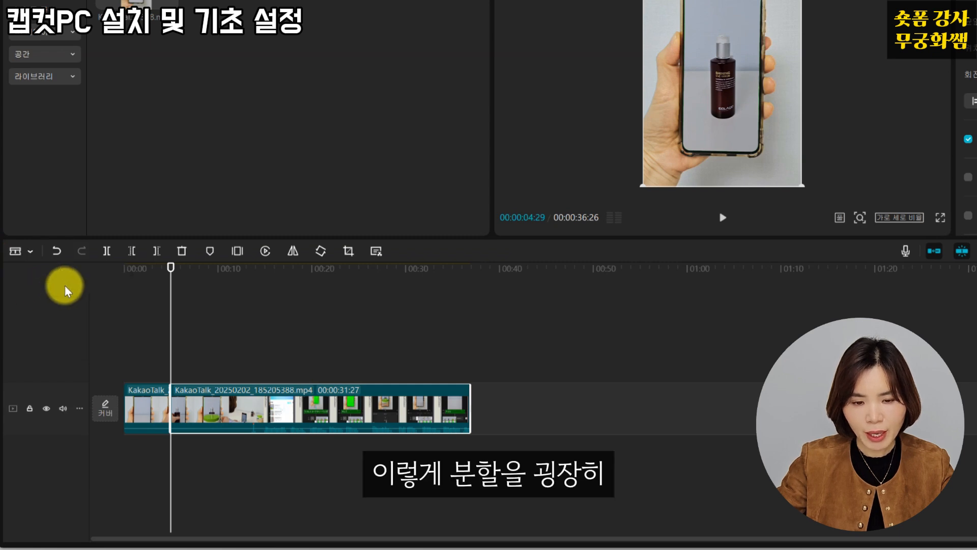
pyautogui.click(212, 400)
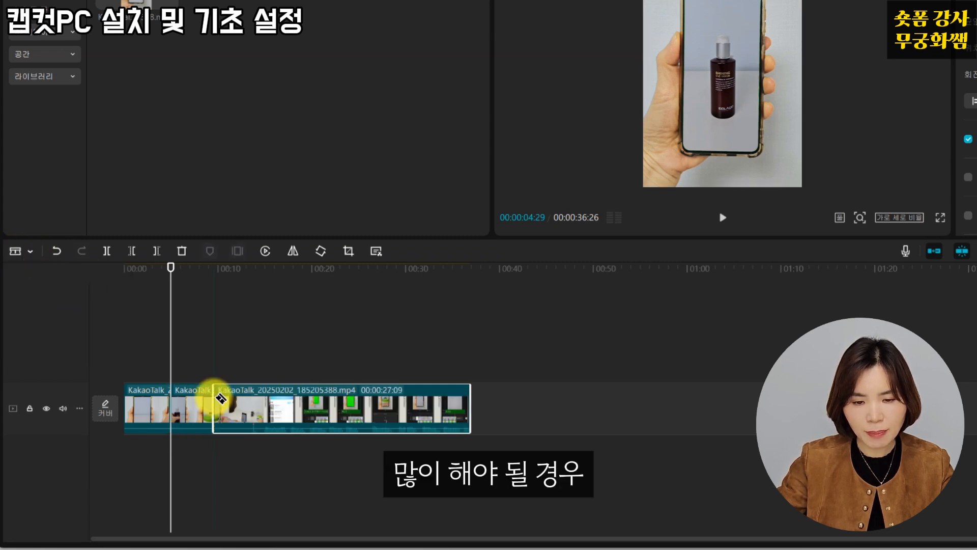
pyautogui.click(237, 399)
pyautogui.click(262, 400)
pyautogui.click(282, 400)
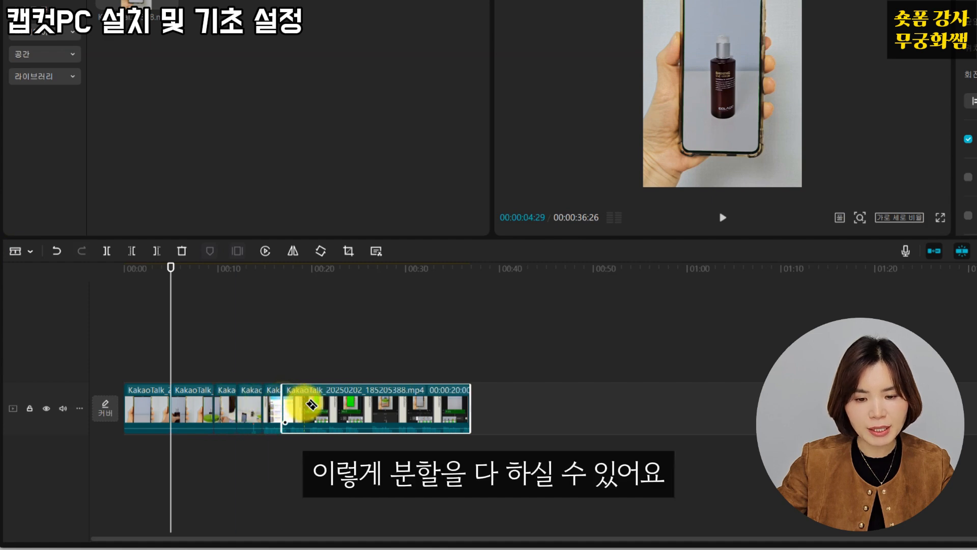
pyautogui.click(304, 405)
pyautogui.click(331, 403)
pyautogui.click(350, 404)
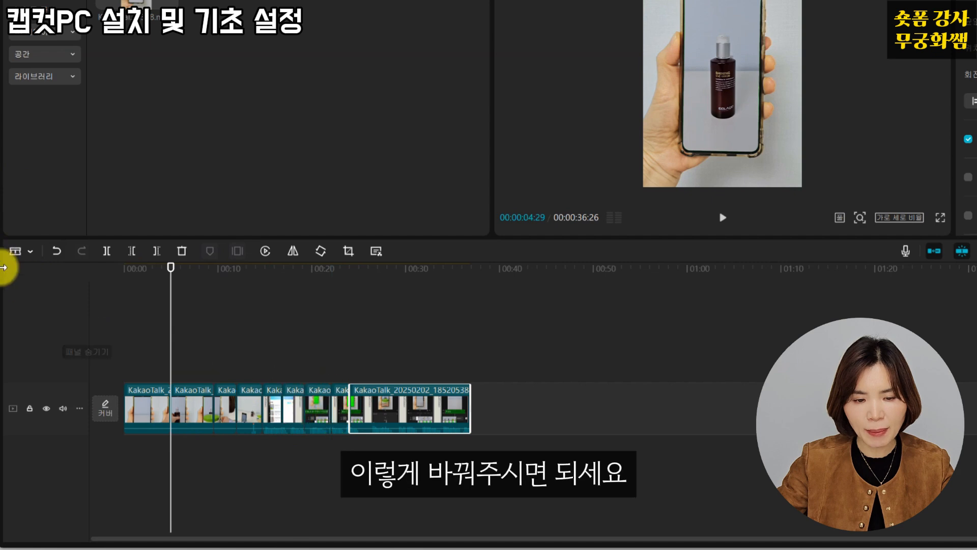
pyautogui.click(21, 253)
pyautogui.click(22, 293)
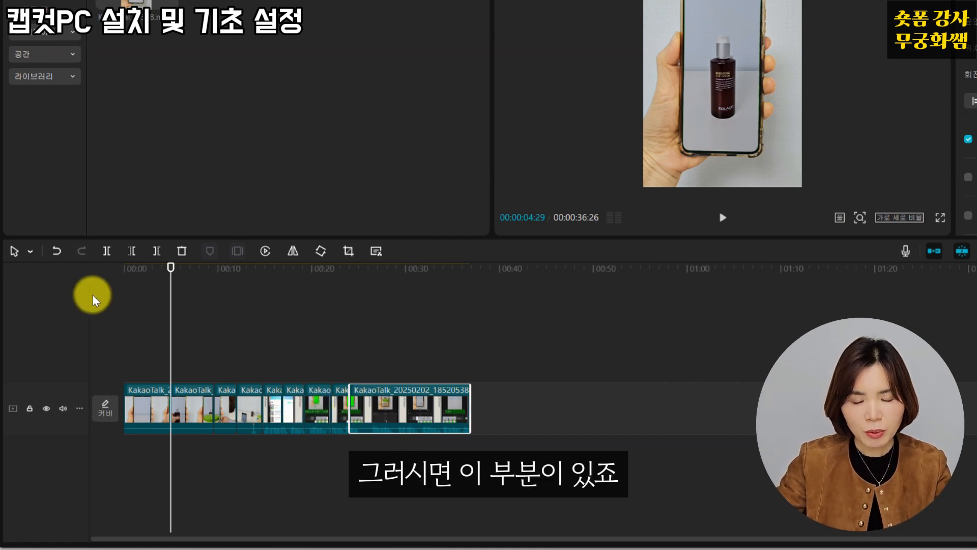
# Undo all seven cuts made in the second piece of the video
pyautogui.click(57, 251)
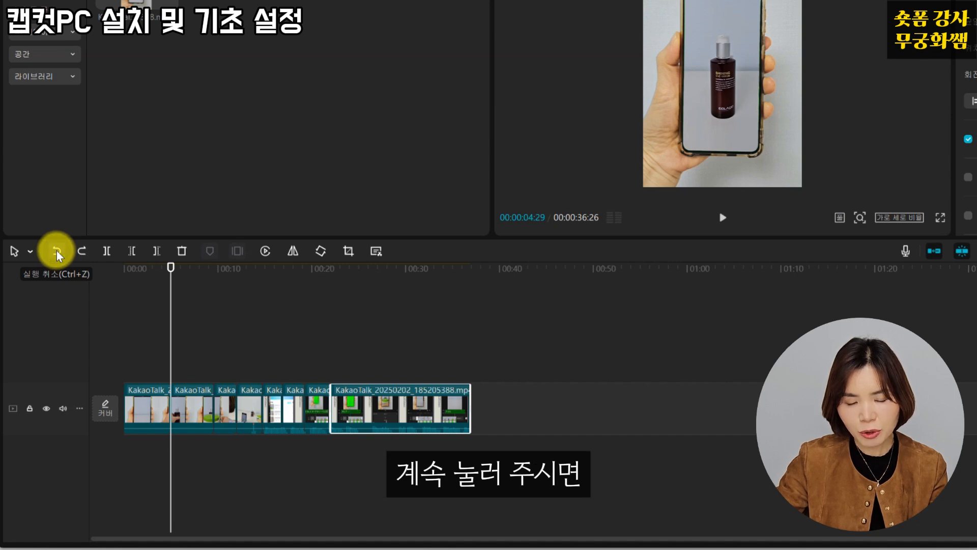
pyautogui.click(56, 251)
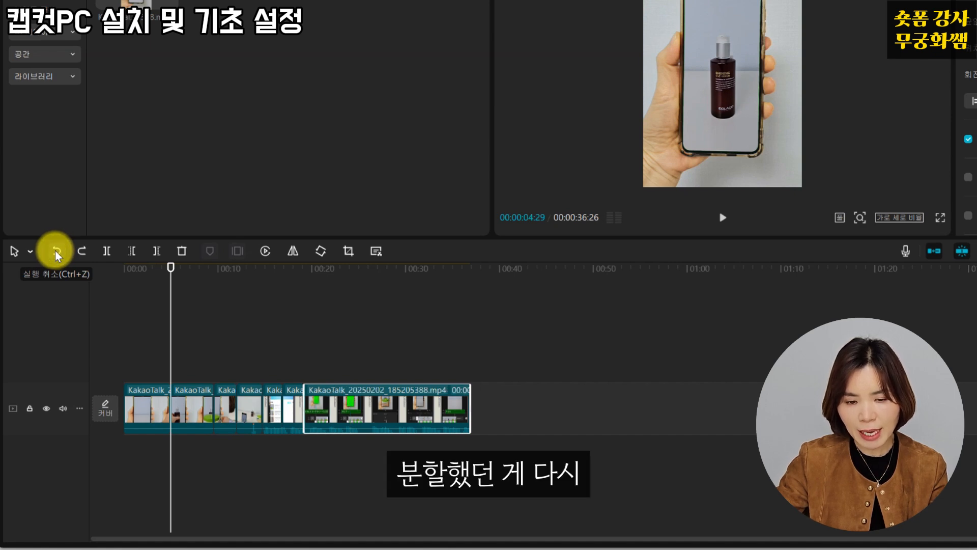
pyautogui.click(56, 250)
pyautogui.click(56, 250)
pyautogui.click(55, 250)
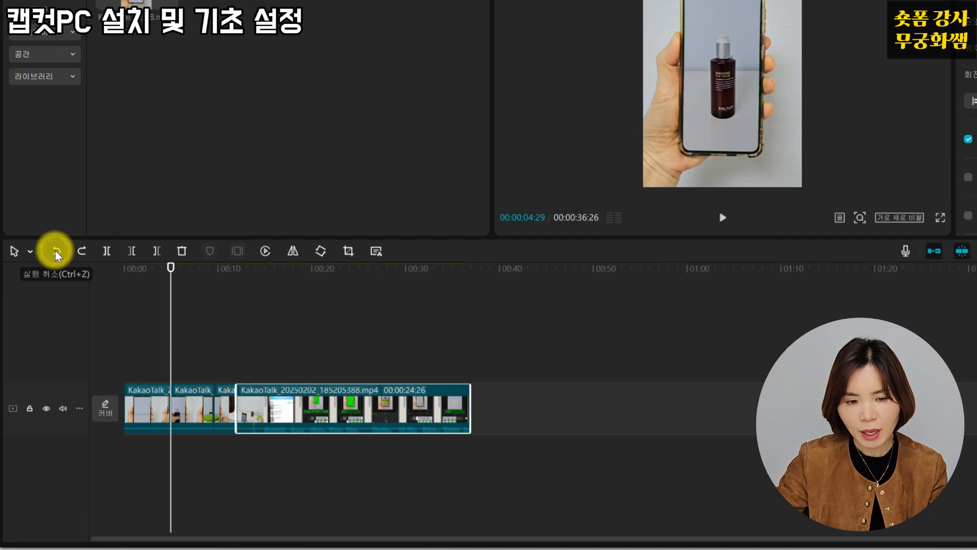
pyautogui.click(56, 251)
pyautogui.click(55, 251)
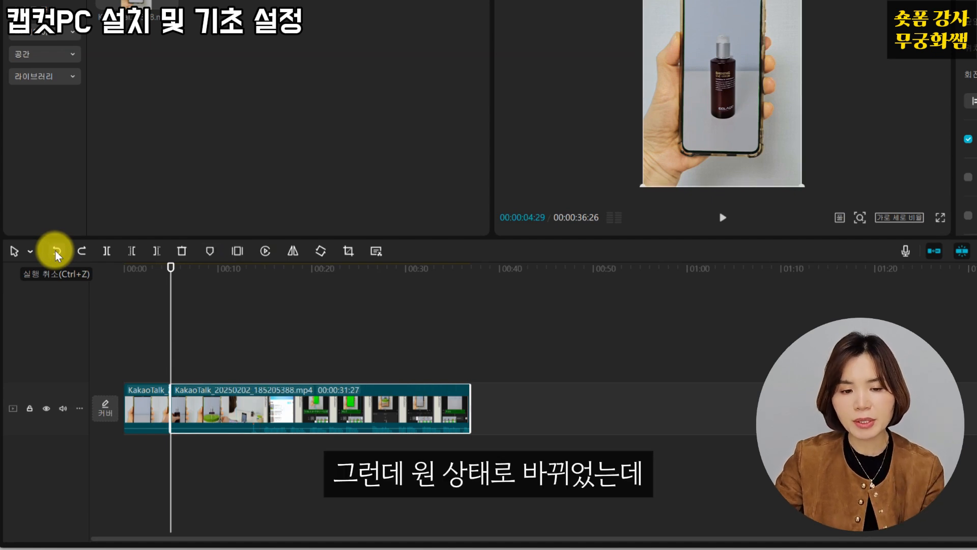
# Redo the first five of the undone cuts in the second piece
pyautogui.click(82, 249)
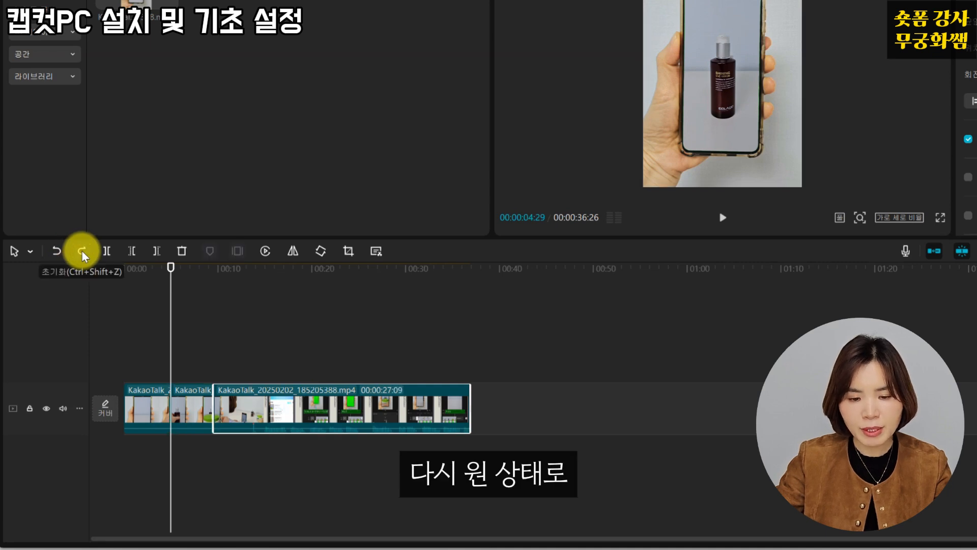
pyautogui.click(81, 250)
pyautogui.click(81, 250)
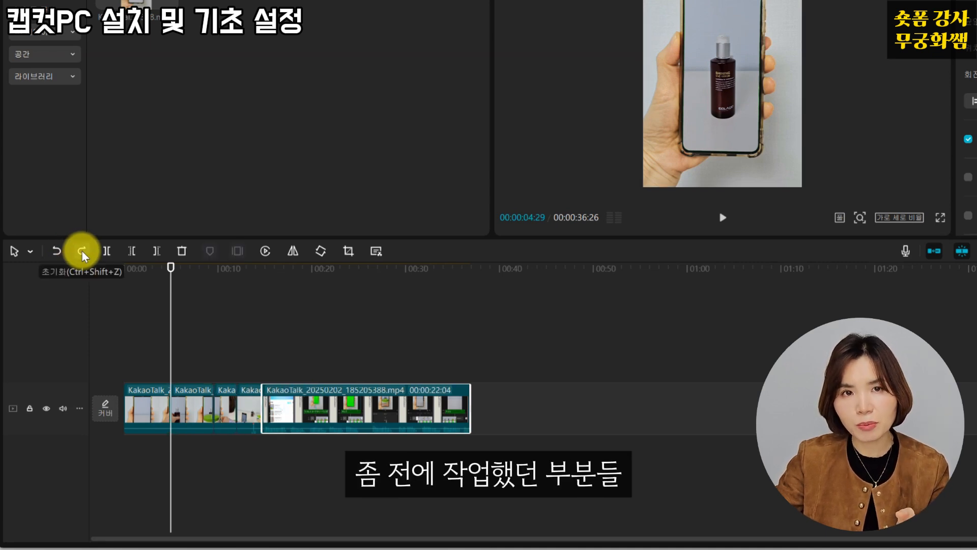
pyautogui.click(81, 250)
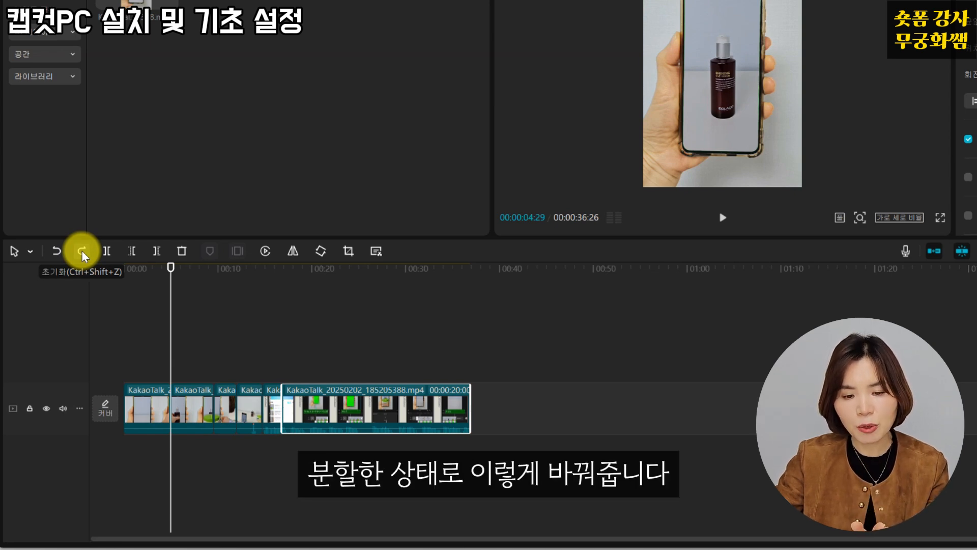
pyautogui.click(81, 249)
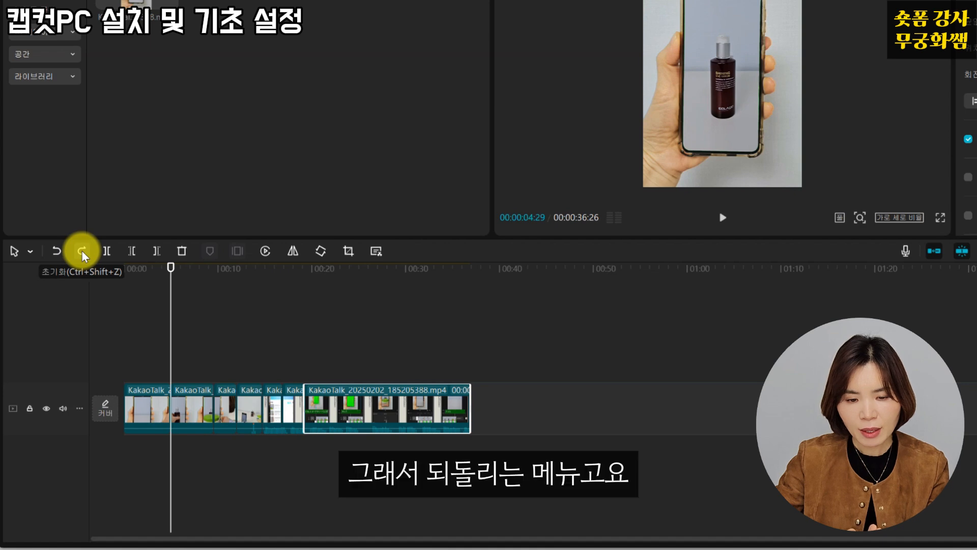
# Check three of the short middle pieces by selecting them one after another
pyautogui.click(270, 413)
pyautogui.click(252, 410)
pyautogui.click(224, 407)
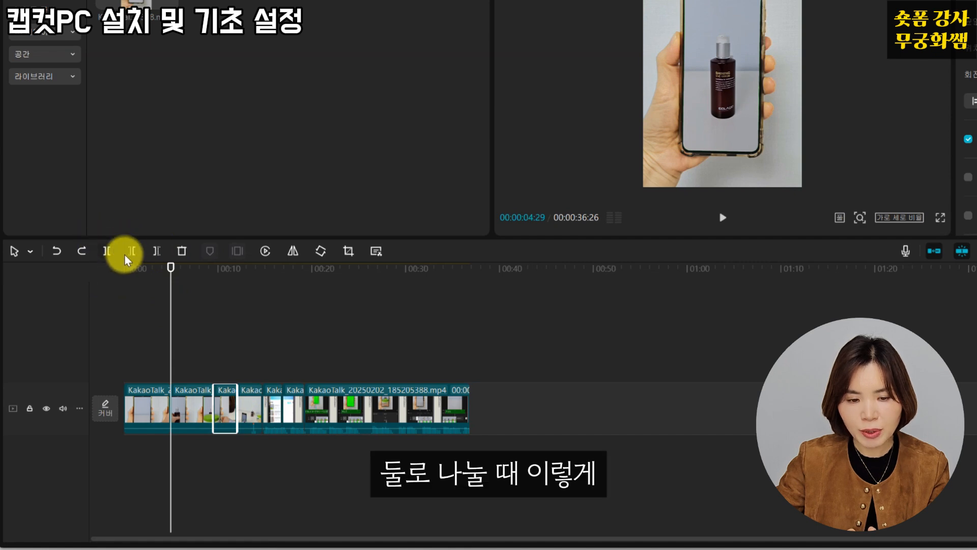
# Split the first piece of the video at 00:00:02:04
pyautogui.moveTo(170, 269); pyautogui.dragTo(144, 276)
pyautogui.click(156, 410)
pyautogui.click(105, 249)
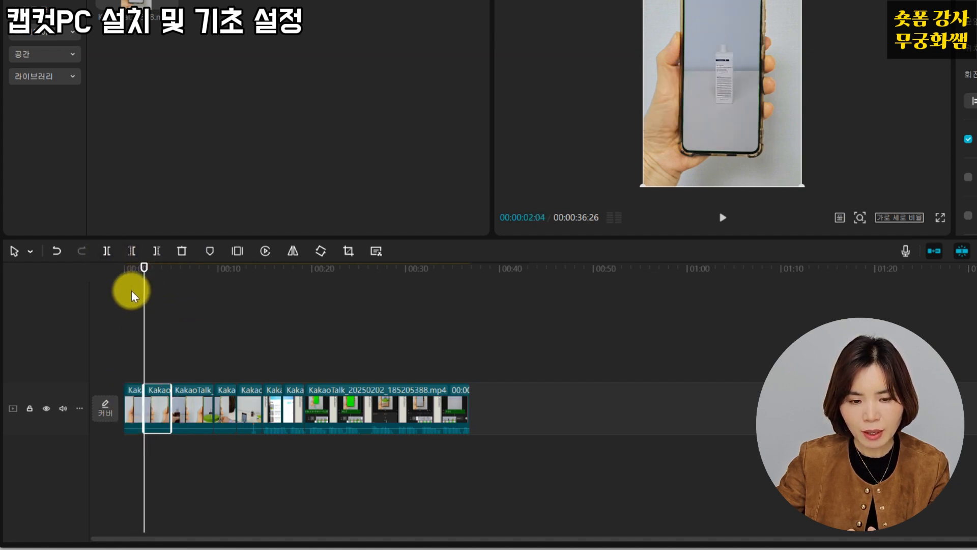
# Check the pieces on both sides of the 00:00:02:04 cut by selecting them alternately
pyautogui.click(137, 414)
pyautogui.click(164, 410)
pyautogui.click(135, 413)
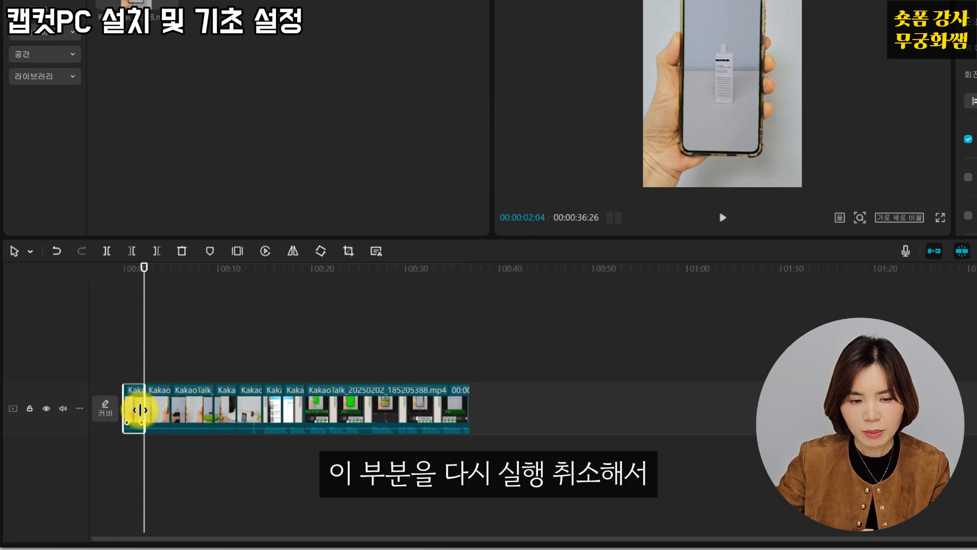
pyautogui.click(159, 412)
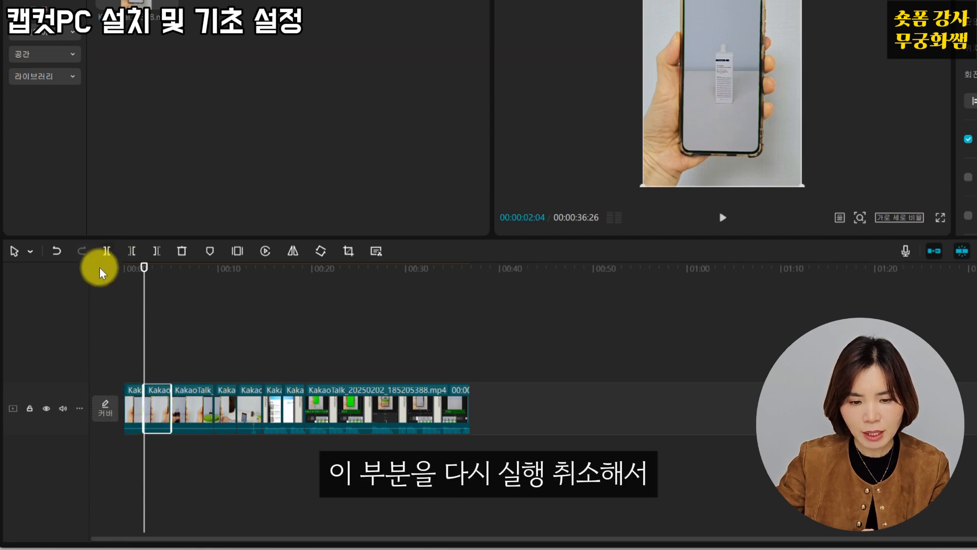
# Undo every split on the timeline to restore the video as one whole clip
pyautogui.click(57, 249)
pyautogui.click(57, 249)
pyautogui.click(57, 250)
pyautogui.click(57, 250)
pyautogui.click(57, 249)
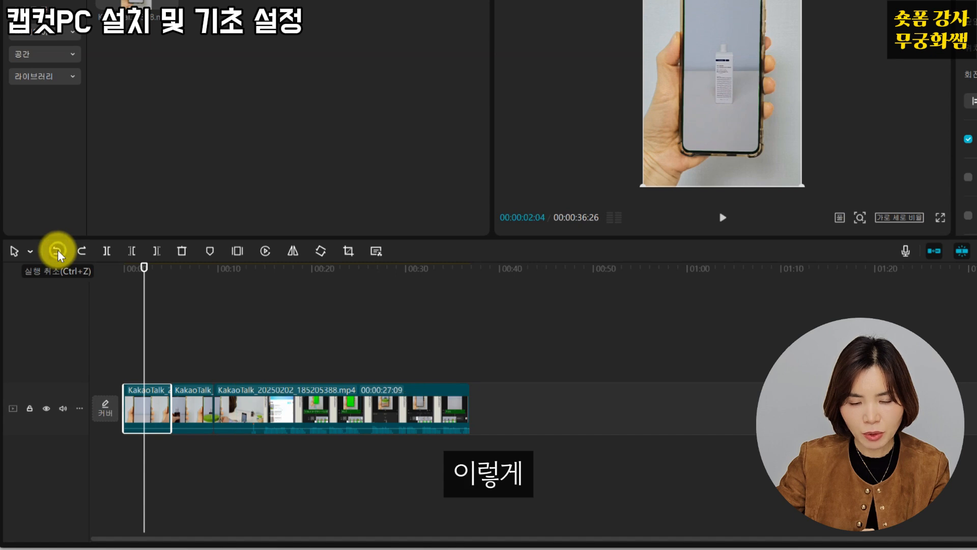
pyautogui.click(57, 250)
pyautogui.click(57, 250)
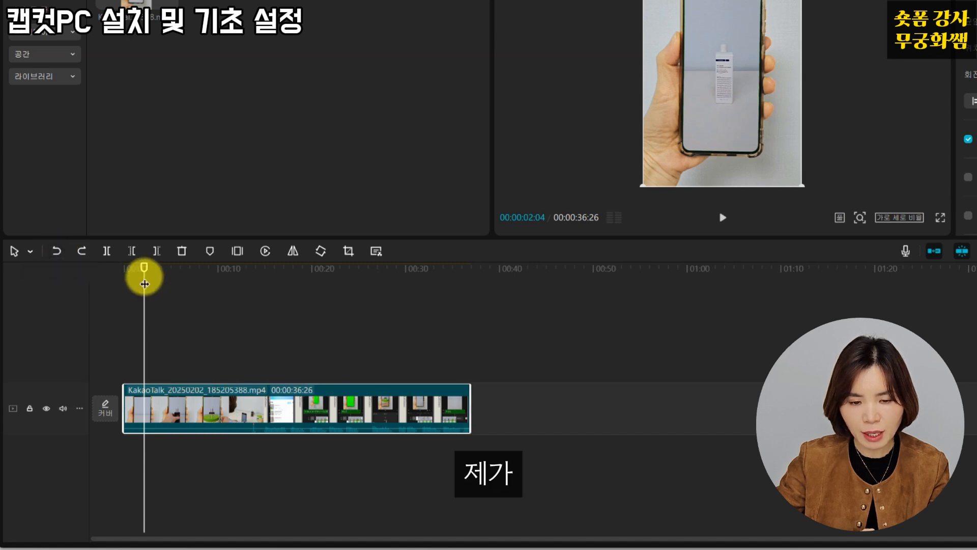
# Trim away the part of the clip before 00:00:06:01
pyautogui.moveTo(144, 269); pyautogui.dragTo(403, 327)
pyautogui.moveTo(402, 277); pyautogui.dragTo(246, 320)
pyautogui.moveTo(251, 271); pyautogui.dragTo(182, 270)
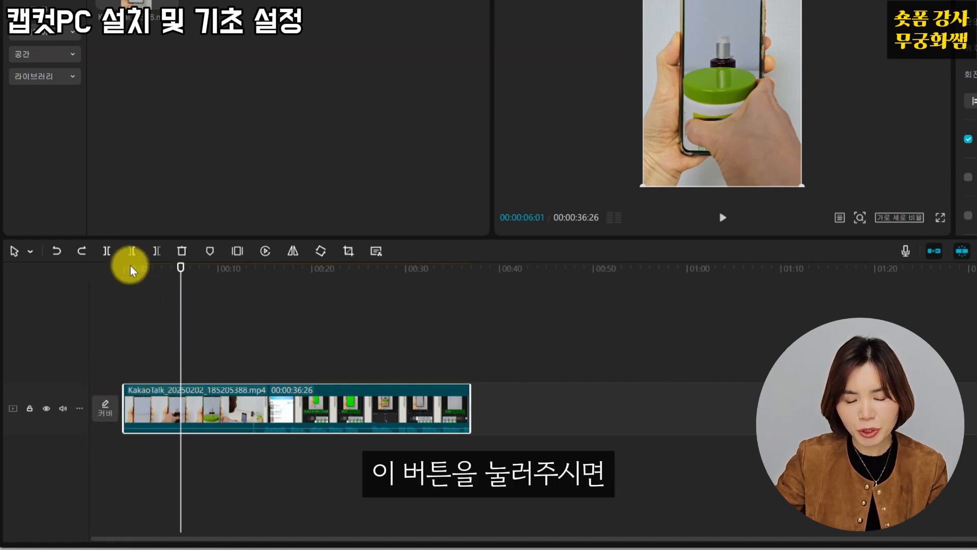
pyautogui.click(132, 251)
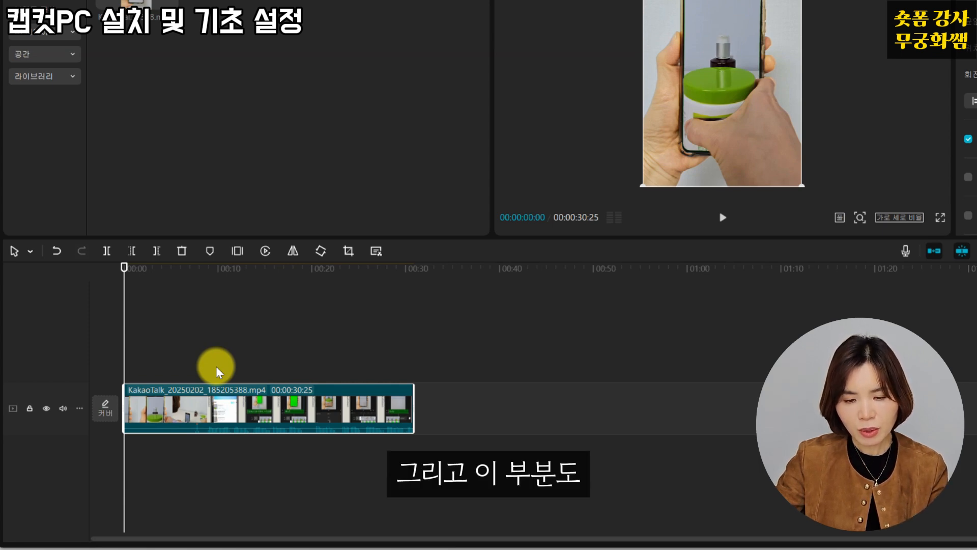
# Trim away the part of the shortened clip after 00:00:24:23
pyautogui.moveTo(124, 268); pyautogui.dragTo(319, 268)
pyautogui.click(356, 339)
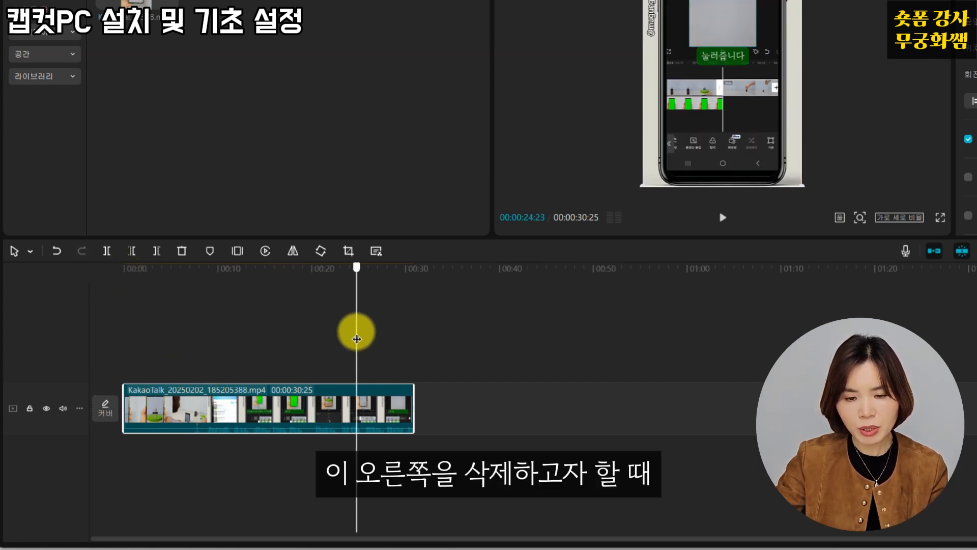
pyautogui.click(341, 391)
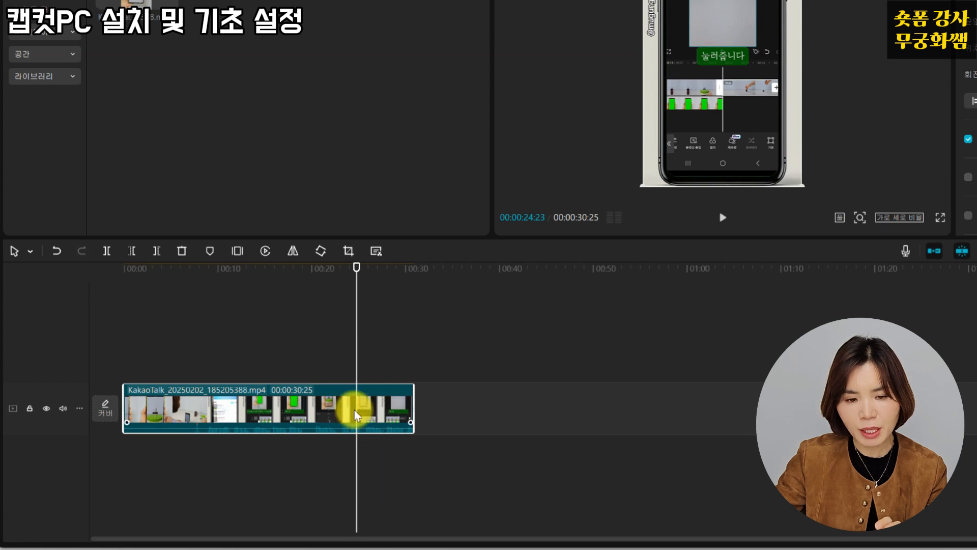
pyautogui.click(155, 251)
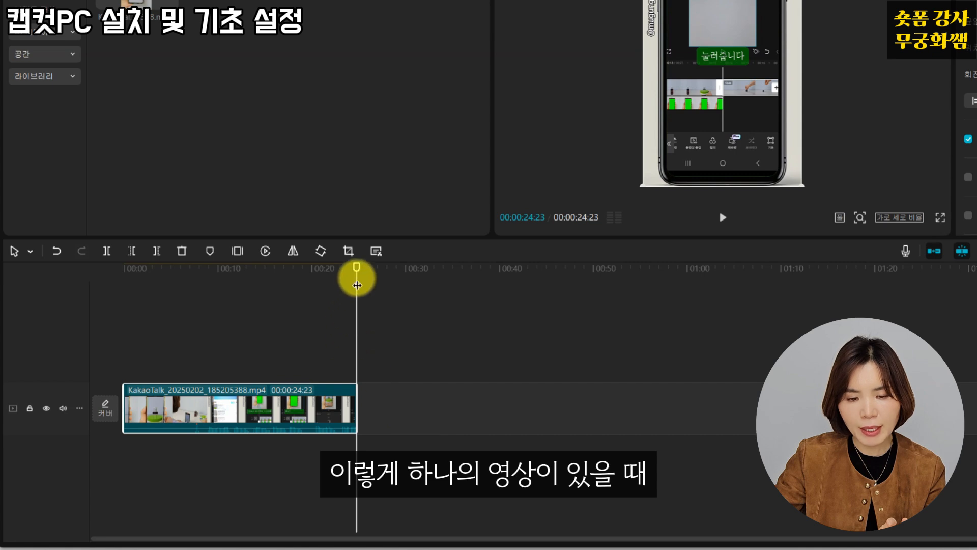
# Split the clip in two at 00:00:12:17 and select the first piece
pyautogui.moveTo(356, 275); pyautogui.dragTo(239, 288)
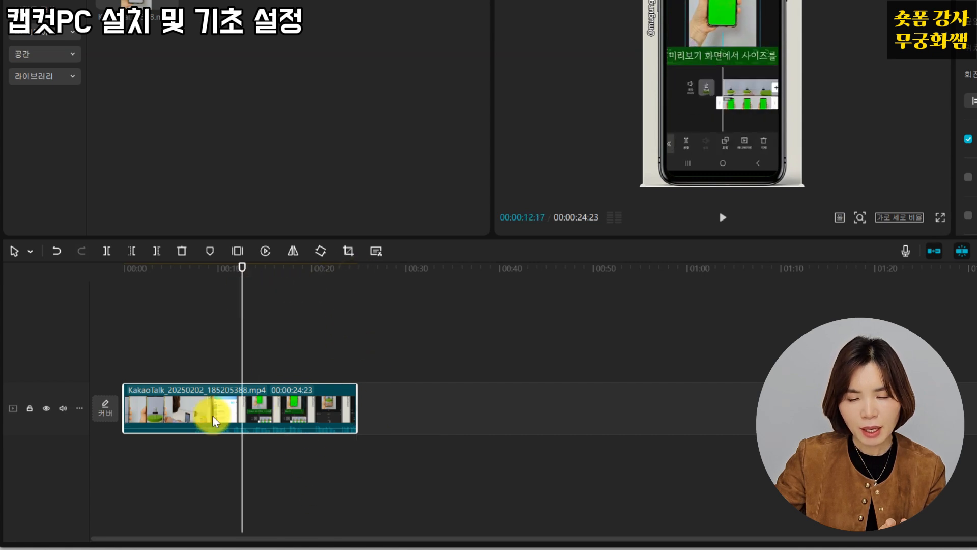
pyautogui.click(108, 251)
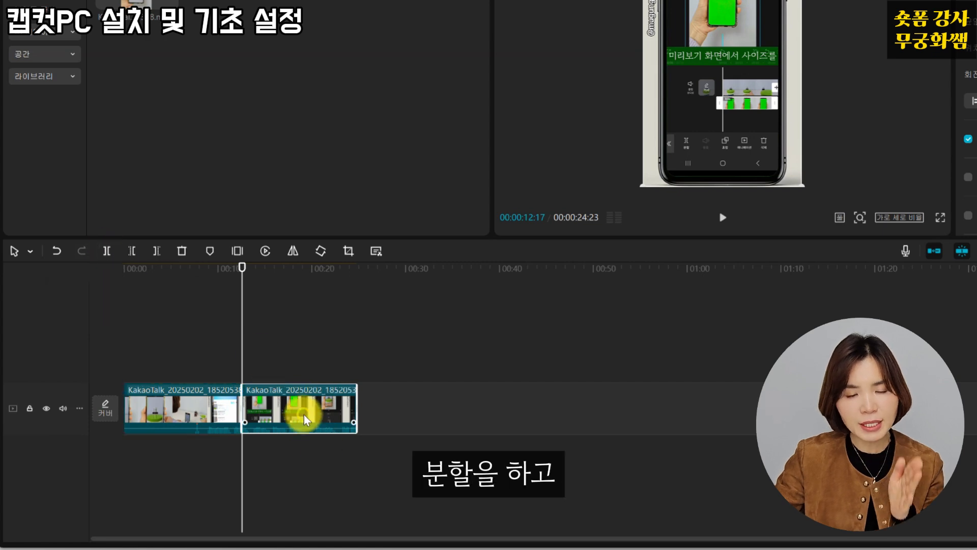
pyautogui.click(226, 411)
# Delete the second piece, undo the deletion, and delete the same piece again
pyautogui.click(289, 407)
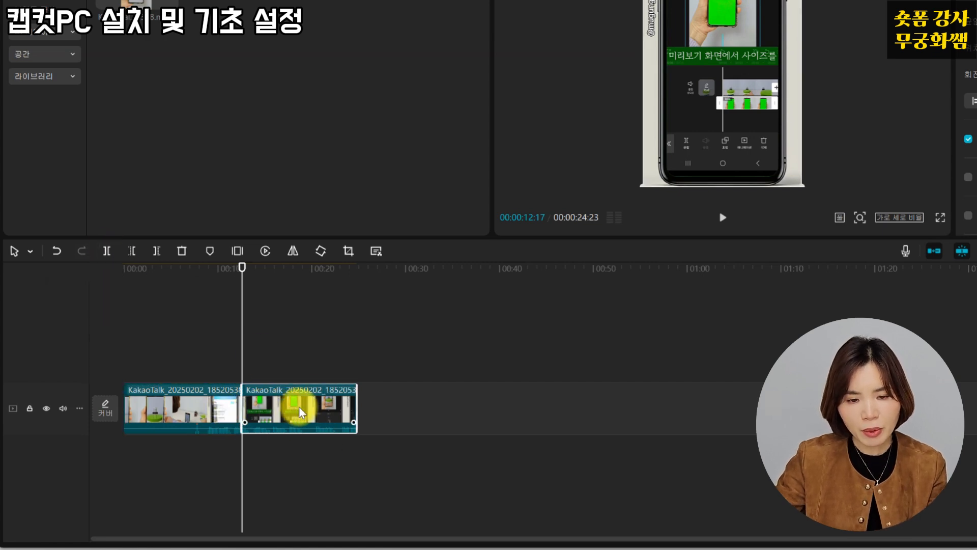
pyautogui.click(182, 251)
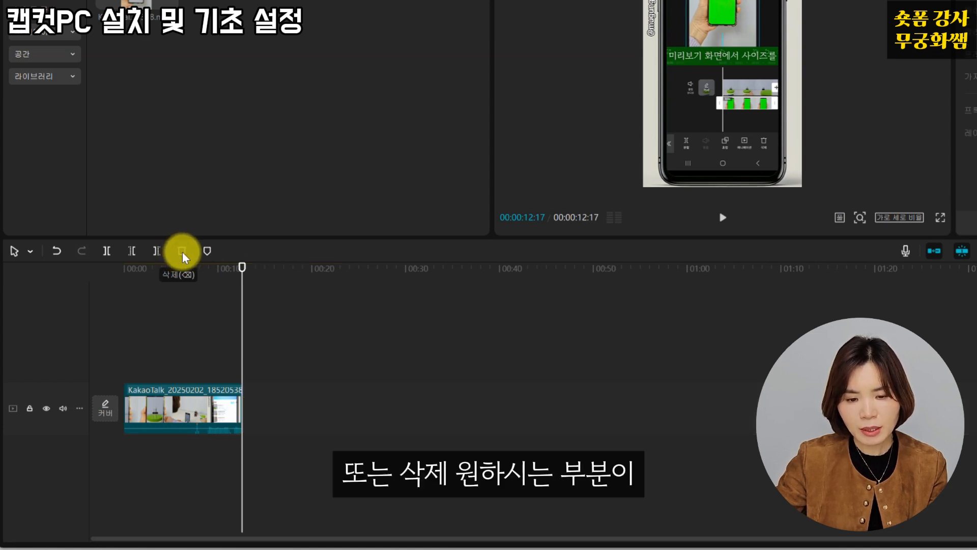
pyautogui.click(67, 253)
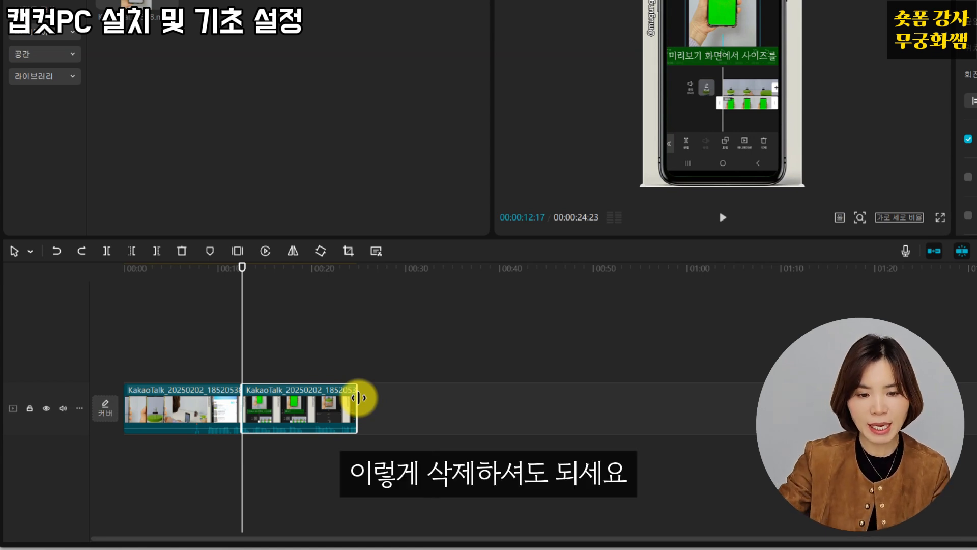
pyautogui.press('Delete')
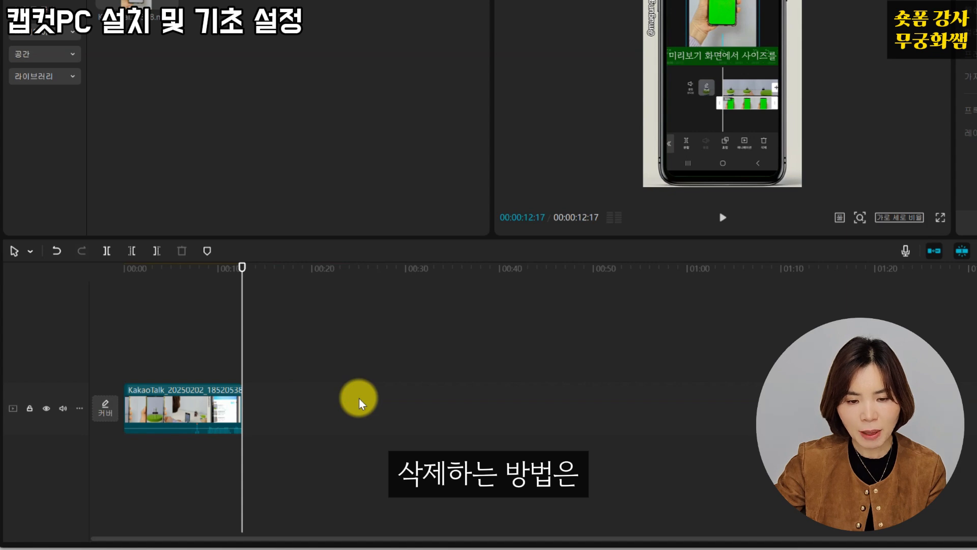
# Scrub the playhead to 00:00:06:09, and undo the deletion and the 00:00:12:17 split
pyautogui.moveTo(241, 267); pyautogui.dragTo(185, 277)
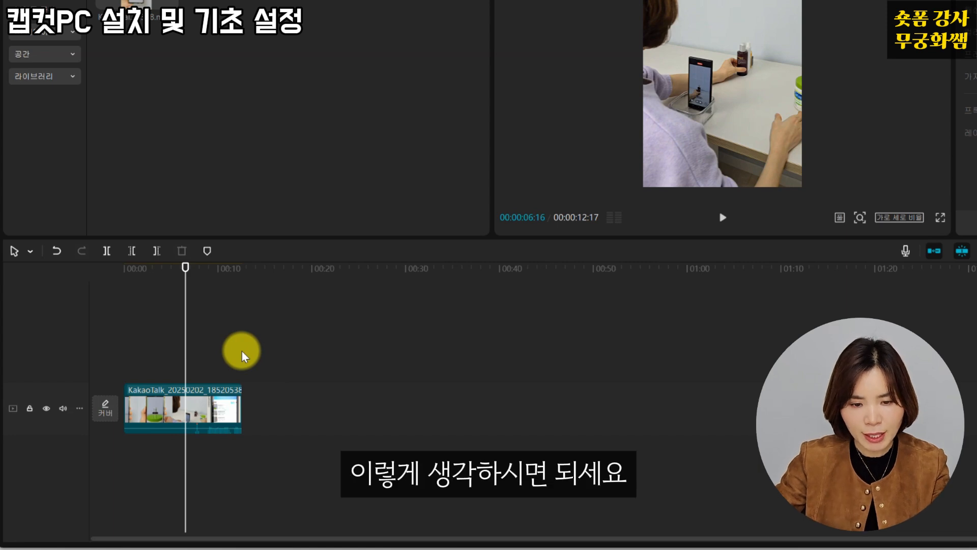
pyautogui.click(219, 407)
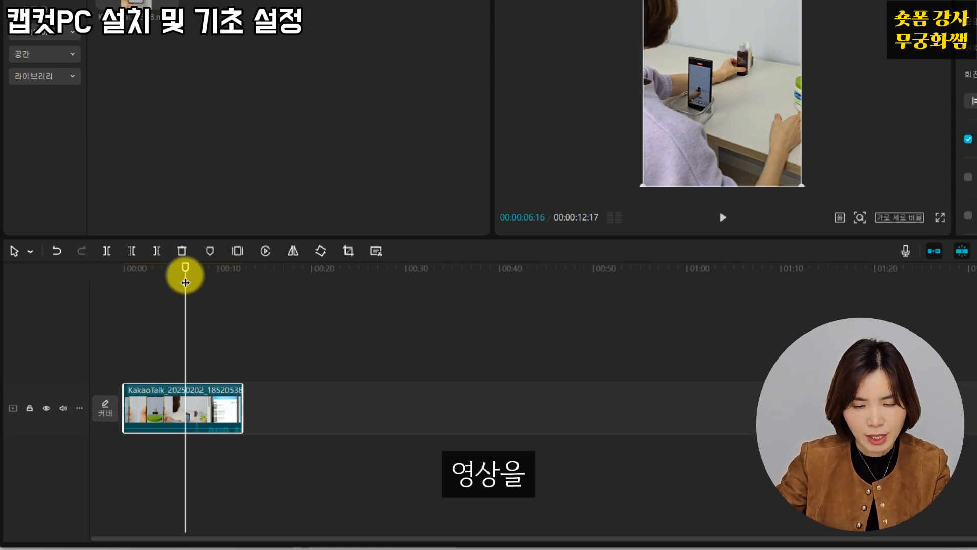
pyautogui.moveTo(185, 269); pyautogui.dragTo(124, 279)
pyautogui.click(184, 298)
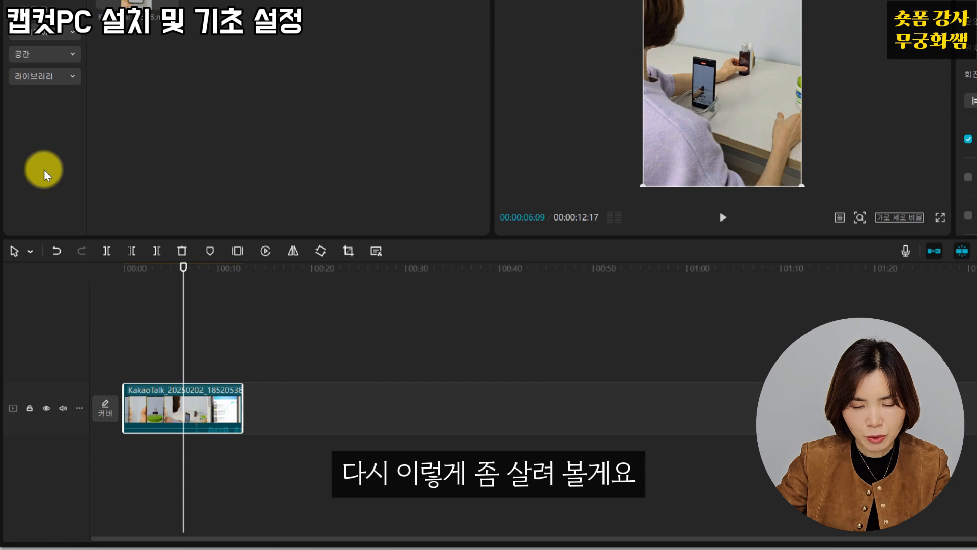
pyautogui.click(55, 251)
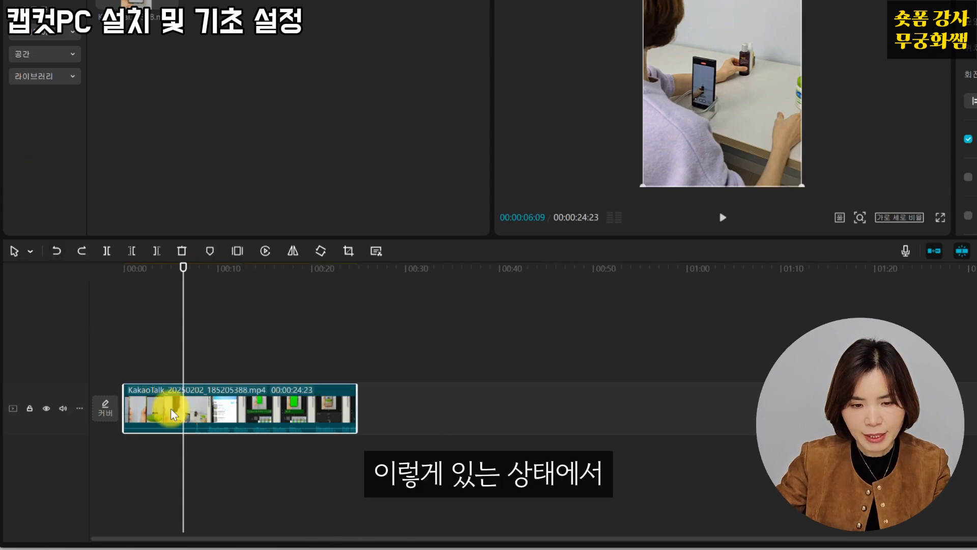
# Add markers to the clip at 00:00:08:20 and about 00:00:05, and split the clip at 00:00:19:23
pyautogui.moveTo(187, 270); pyautogui.dragTo(205, 299)
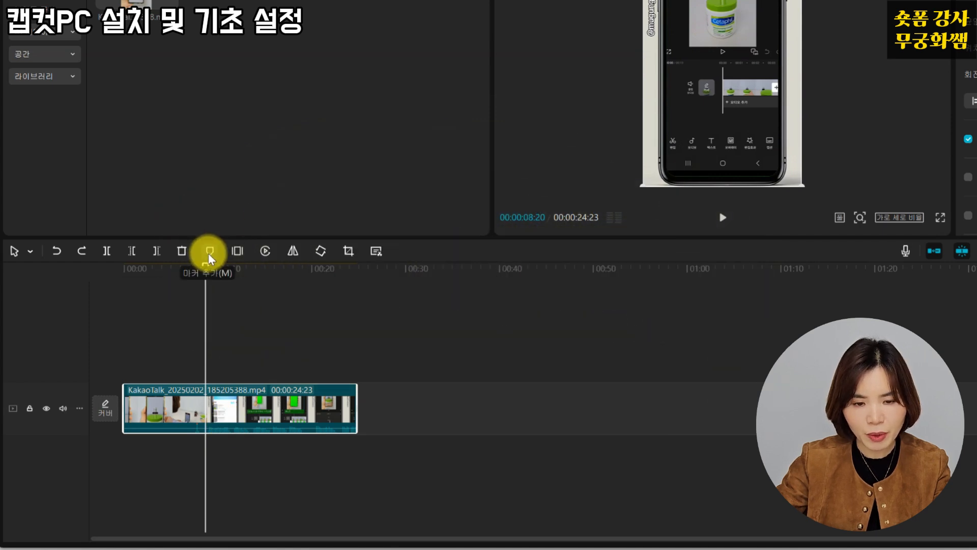
pyautogui.click(209, 251)
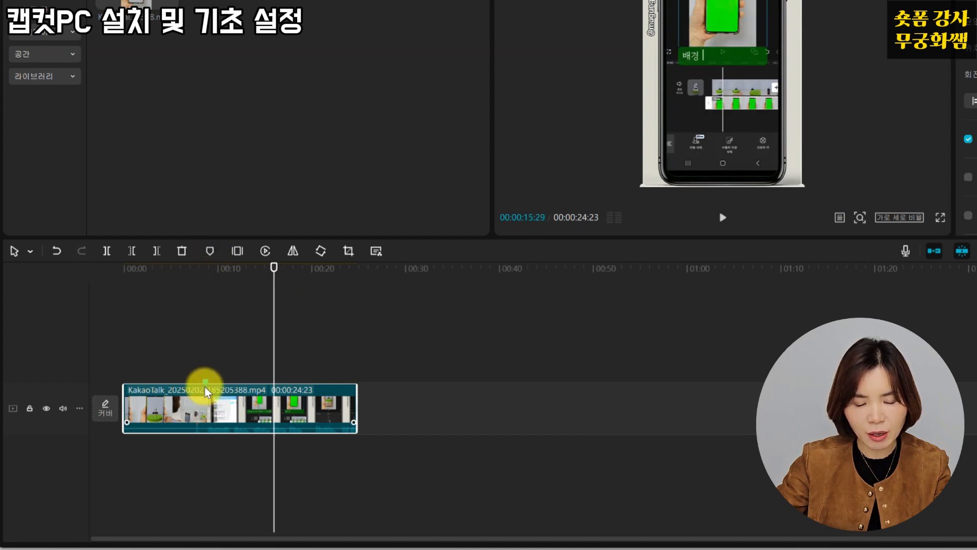
pyautogui.moveTo(276, 287)
pyautogui.mouseDown()
pyautogui.moveTo(168, 300)
pyautogui.moveTo(309, 301)
pyautogui.mouseUp()
pyautogui.click(209, 251)
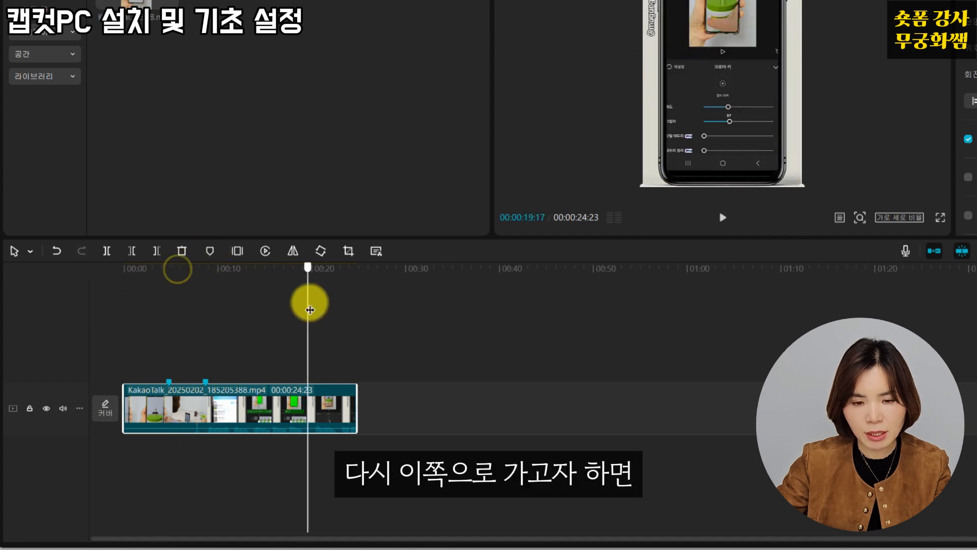
pyautogui.click(106, 250)
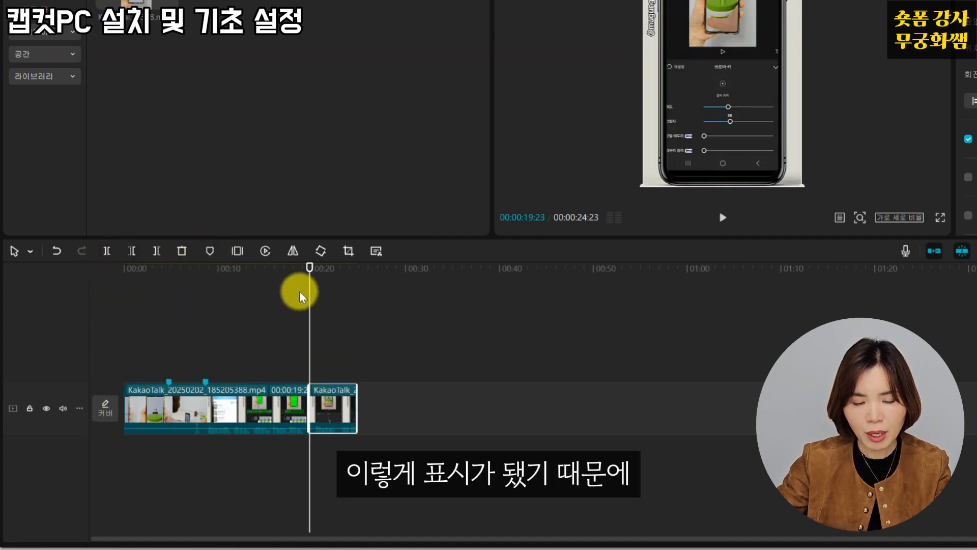
# Insert a freeze frame at 00:00:01:12 in the first piece of the video
pyautogui.moveTo(309, 267); pyautogui.dragTo(245, 285)
pyautogui.moveTo(196, 307)
pyautogui.mouseDown()
pyautogui.moveTo(217, 303)
pyautogui.moveTo(205, 306)
pyautogui.mouseUp()
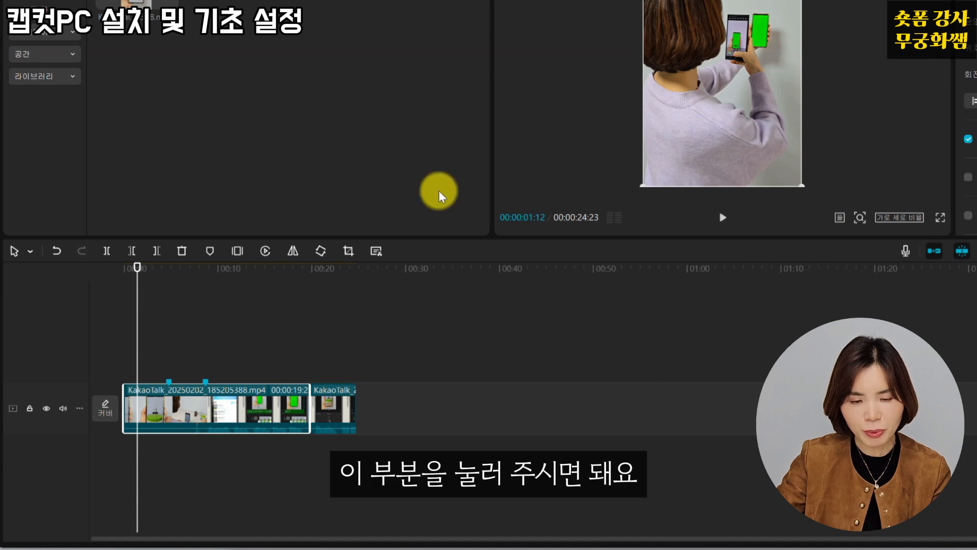
pyautogui.click(237, 251)
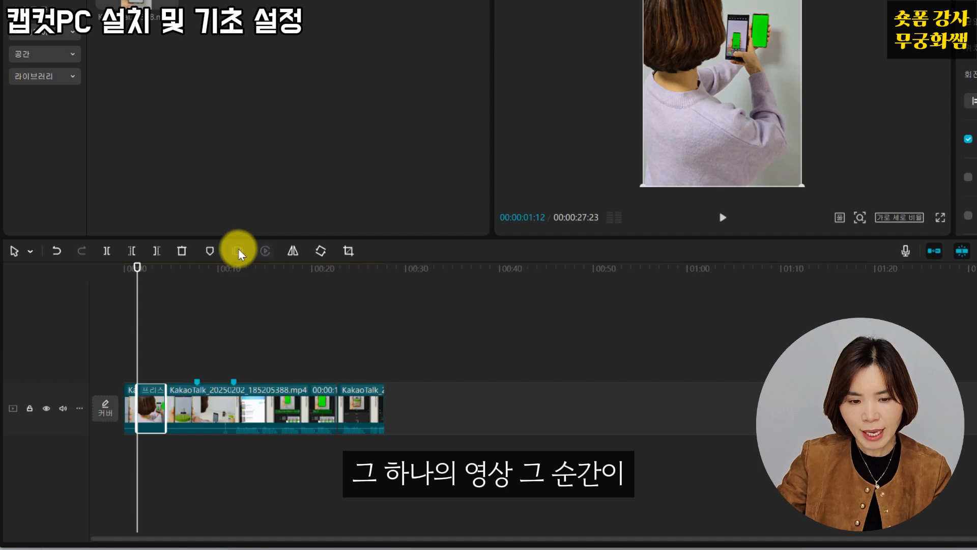
# Undo the freeze frame and the split at 00:00:19:23, and return the playhead to the start of the clip
pyautogui.moveTo(138, 274)
pyautogui.mouseDown()
pyautogui.moveTo(164, 278)
pyautogui.moveTo(151, 284)
pyautogui.moveTo(139, 284)
pyautogui.moveTo(156, 268)
pyautogui.mouseUp()
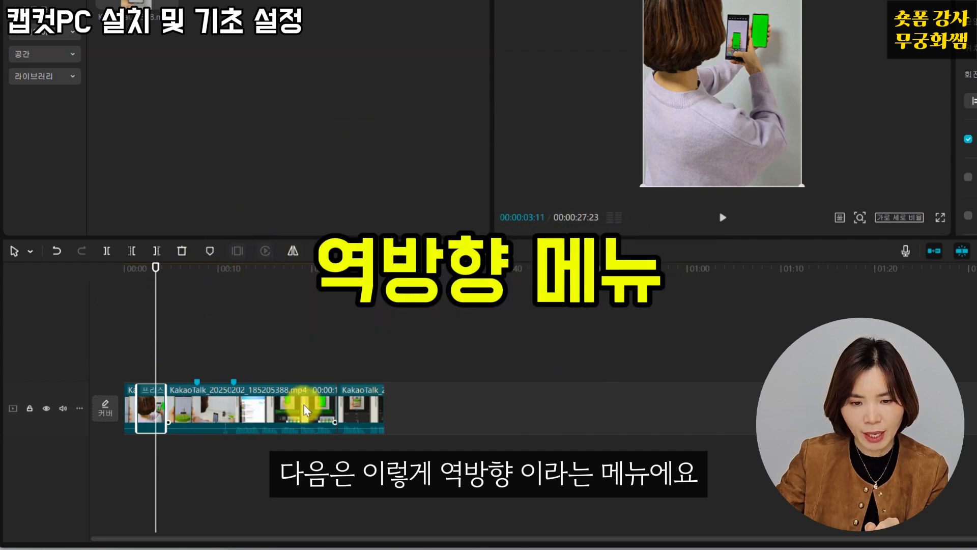
pyautogui.click(314, 411)
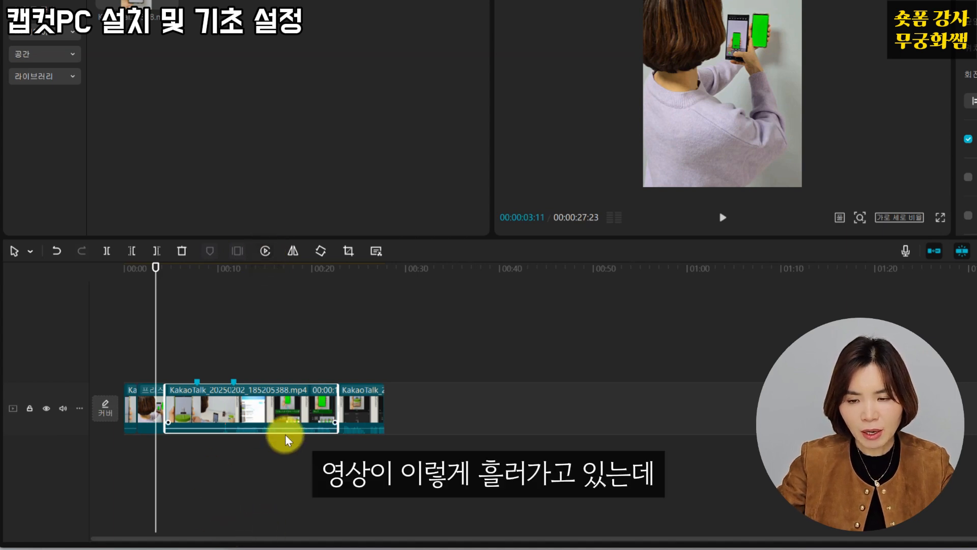
pyautogui.moveTo(162, 277)
pyautogui.mouseDown()
pyautogui.moveTo(313, 305)
pyautogui.moveTo(168, 294)
pyautogui.mouseUp()
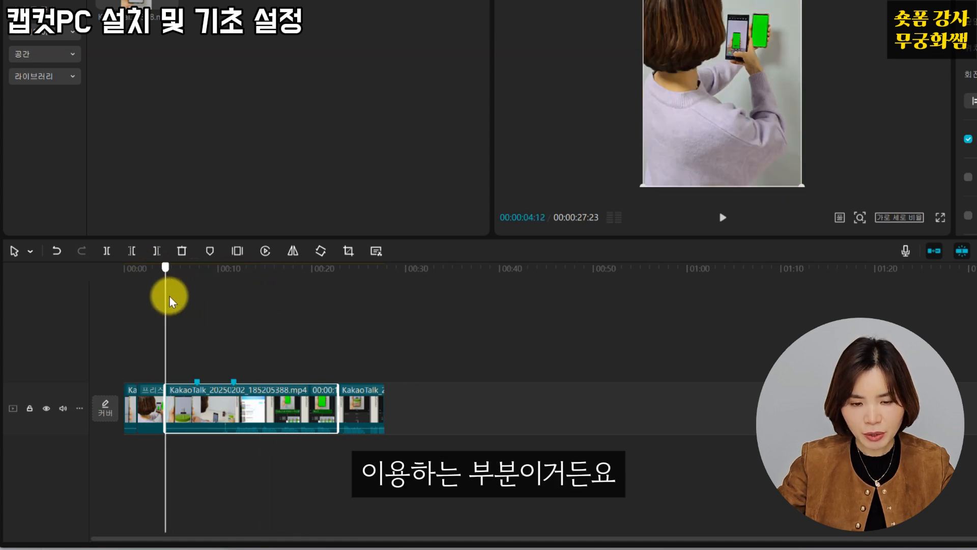
pyautogui.click(57, 253)
pyautogui.moveTo(169, 298); pyautogui.dragTo(125, 299)
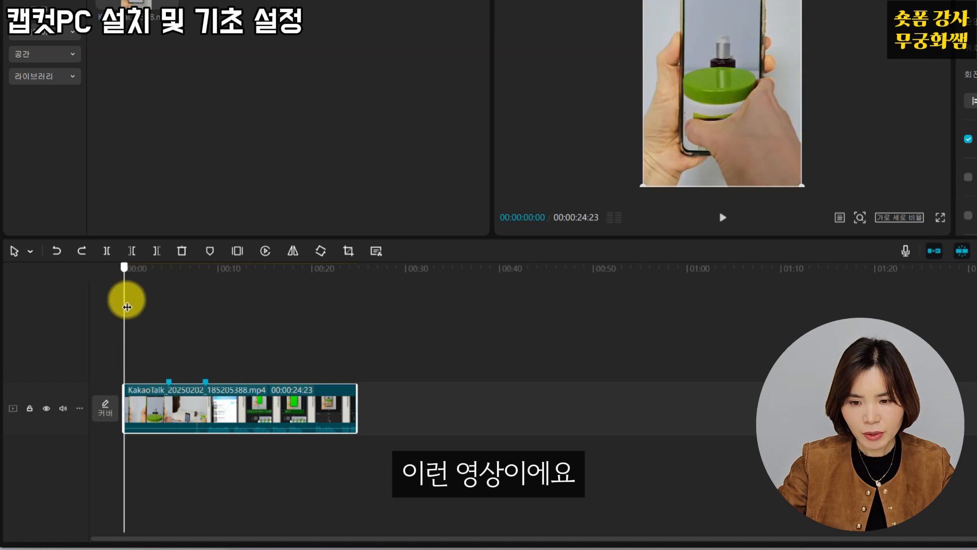
# Play the clip from the start to 00:00:05:11 and split it there
pyautogui.click(728, 220)
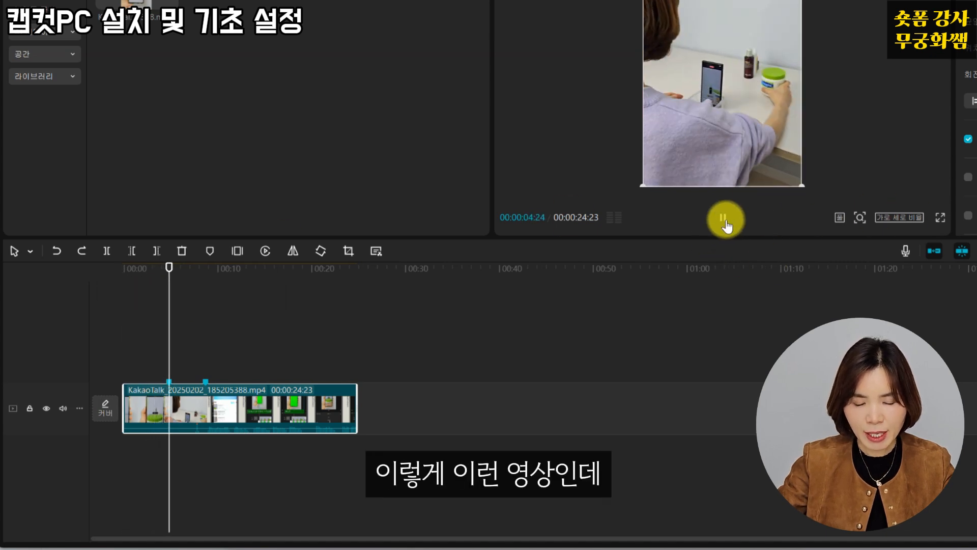
pyautogui.click(725, 222)
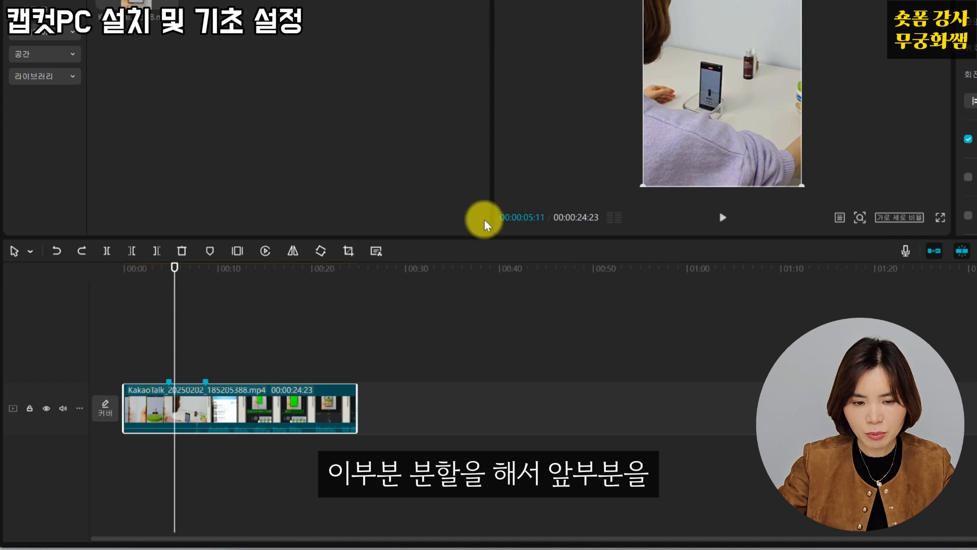
pyautogui.click(107, 251)
# Reverse the first piece of the video, play it back, and return the playhead to the start
pyautogui.click(152, 408)
pyautogui.moveTo(173, 268); pyautogui.dragTo(134, 269)
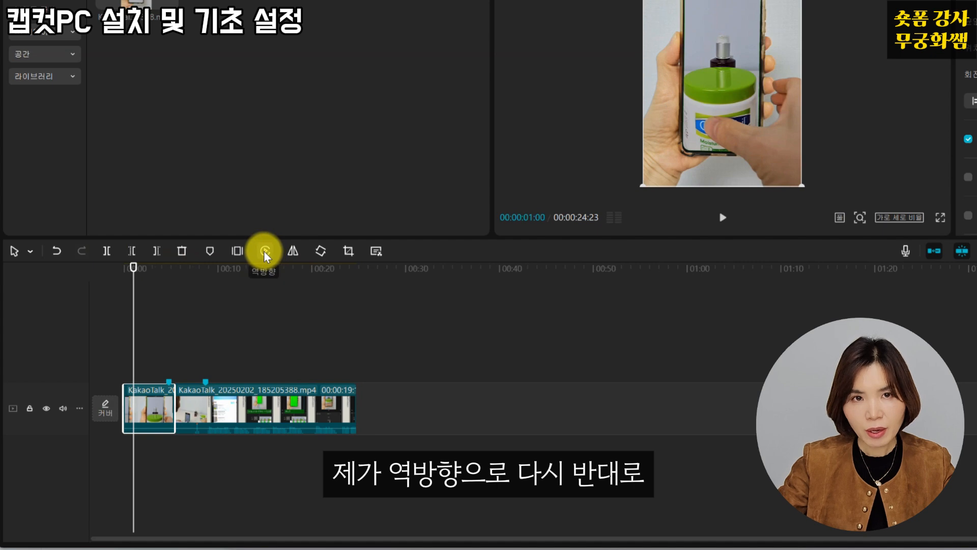
pyautogui.click(266, 250)
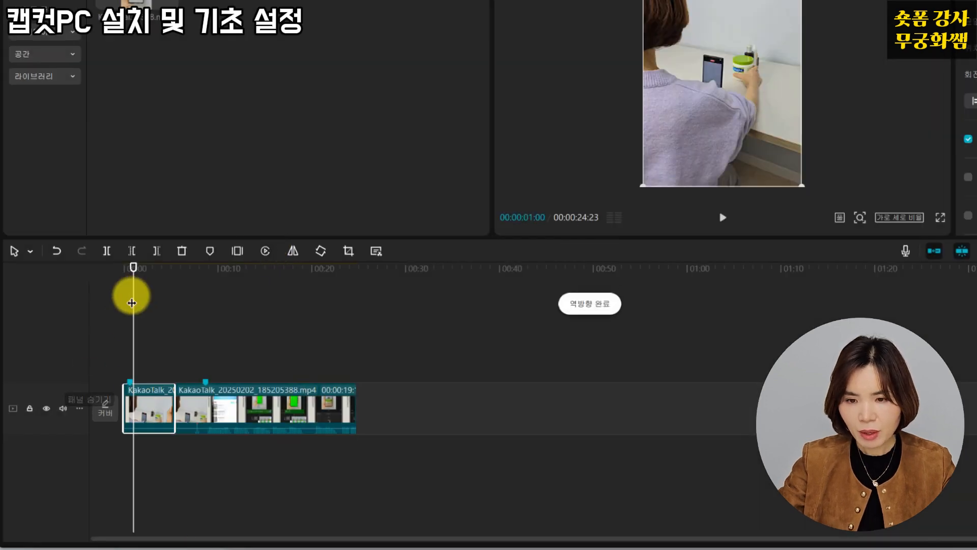
pyautogui.moveTo(134, 268); pyautogui.dragTo(106, 267)
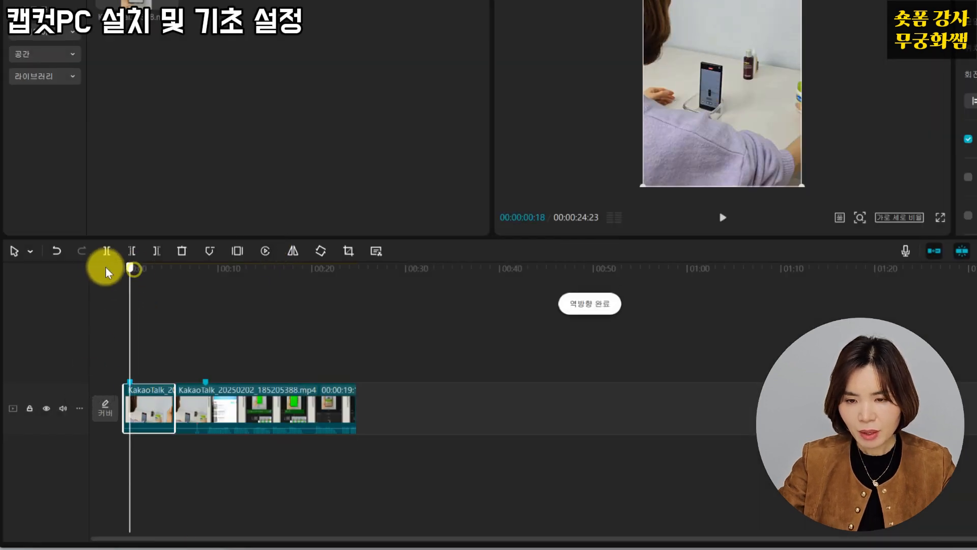
pyautogui.click(722, 220)
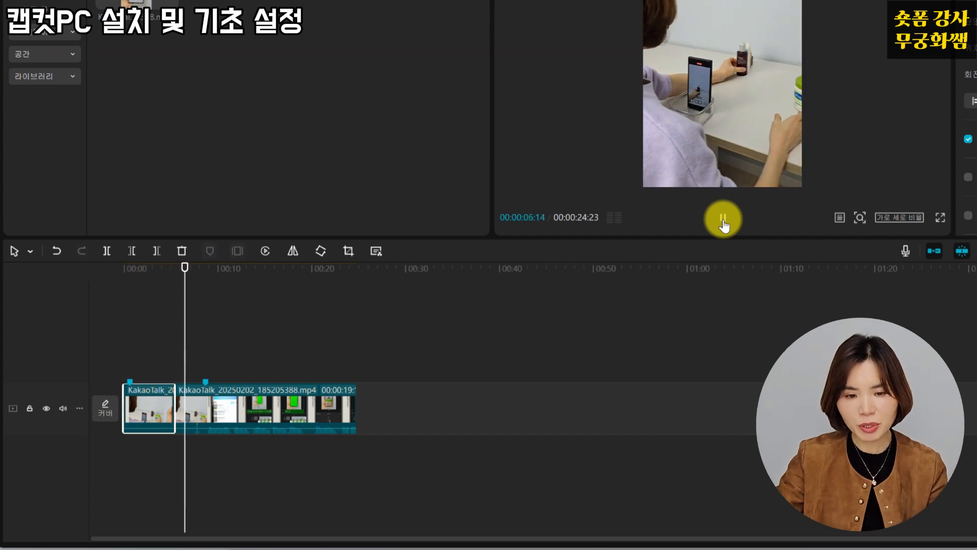
pyautogui.click(121, 282)
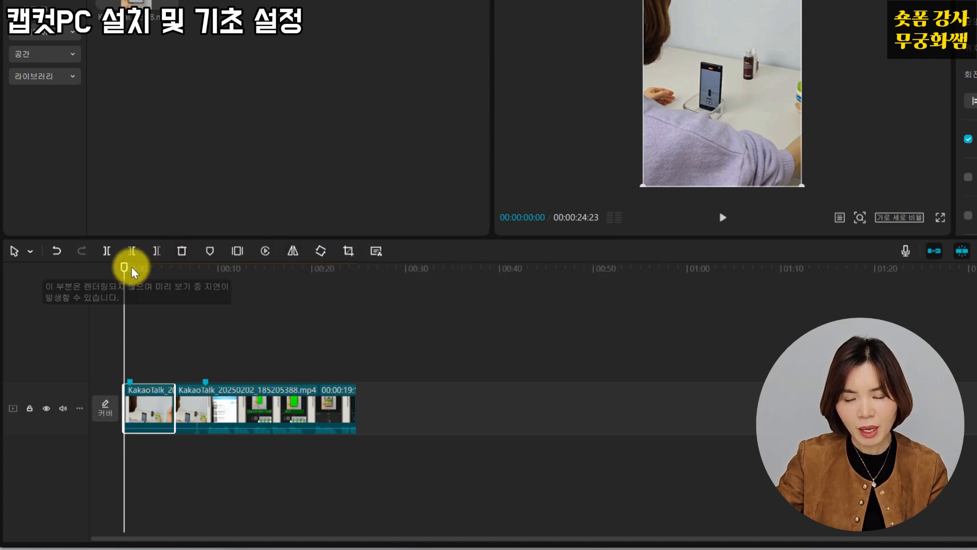
# Mirror the second piece with the playhead at 00:00:18:28, and toggle the mirroring on and off until the original orientation is restored
pyautogui.moveTo(131, 266); pyautogui.dragTo(271, 328)
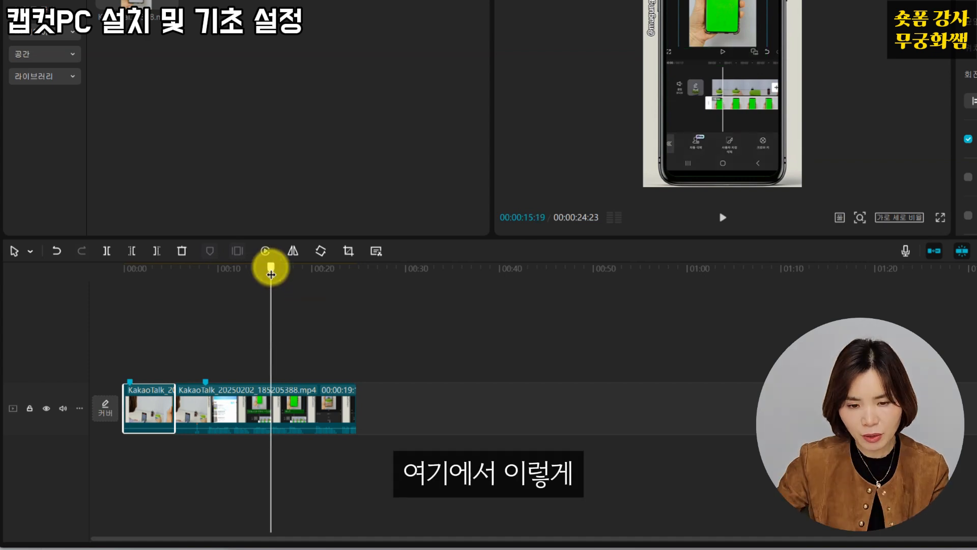
pyautogui.moveTo(271, 267); pyautogui.dragTo(302, 284)
pyautogui.click(316, 404)
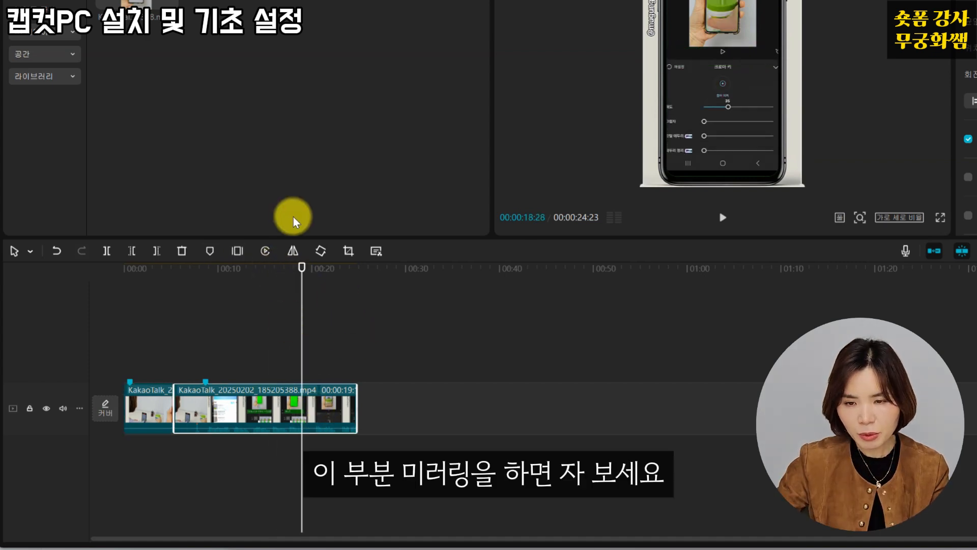
pyautogui.click(292, 250)
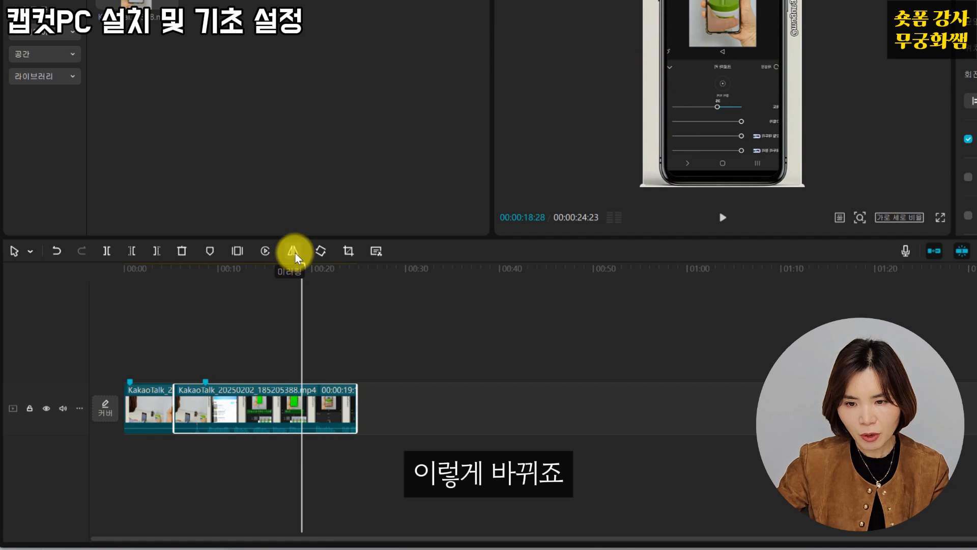
pyautogui.click(294, 253)
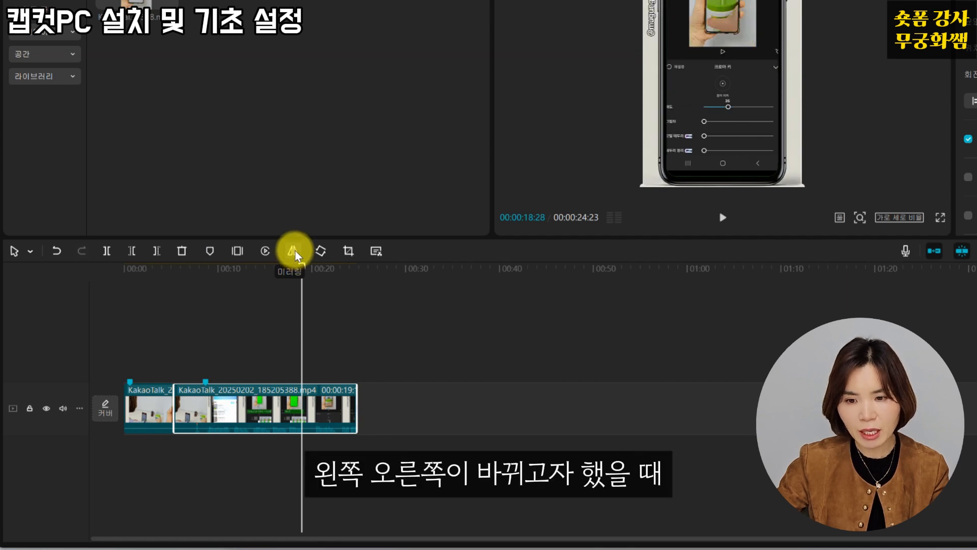
pyautogui.click(294, 253)
pyautogui.click(294, 253)
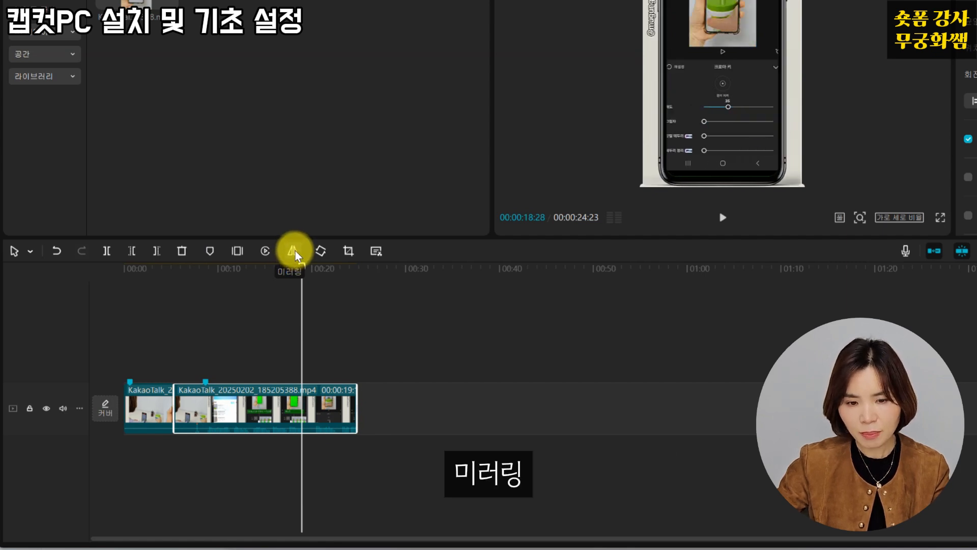
pyautogui.click(294, 253)
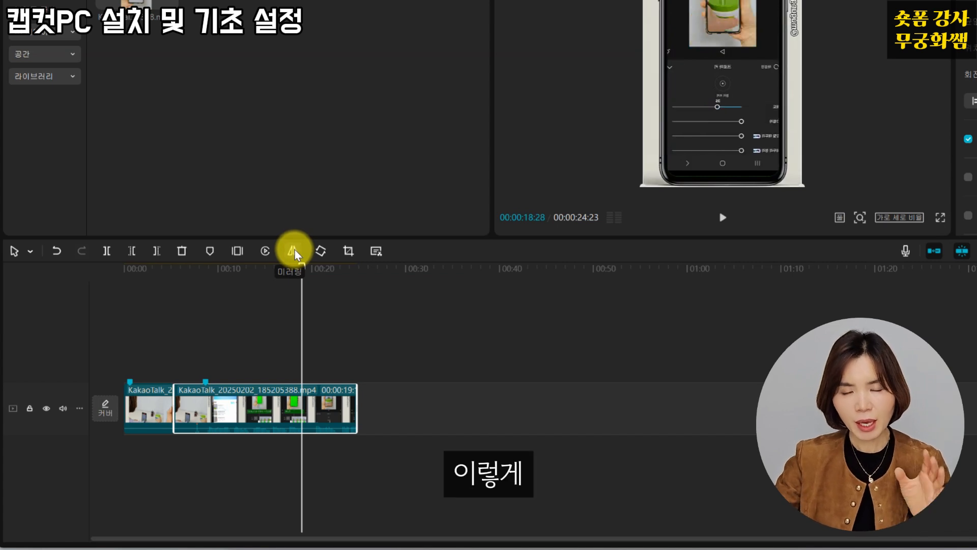
pyautogui.click(294, 253)
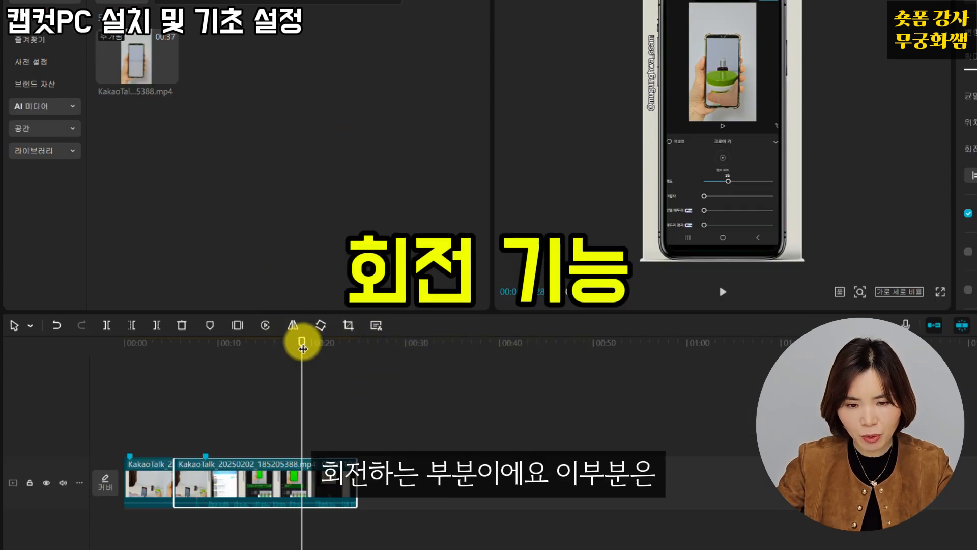
# Move the playhead to 00:00:20:21 and rotate the second piece through a full turn
pyautogui.moveTo(303, 348)
pyautogui.mouseDown()
pyautogui.moveTo(300, 360)
pyautogui.moveTo(319, 350)
pyautogui.mouseUp()
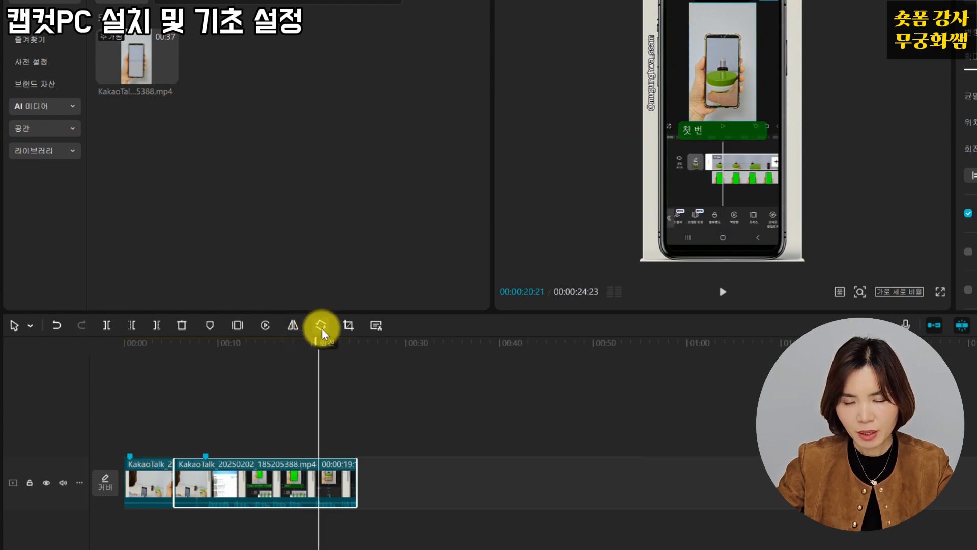
pyautogui.click(321, 329)
pyautogui.click(321, 329)
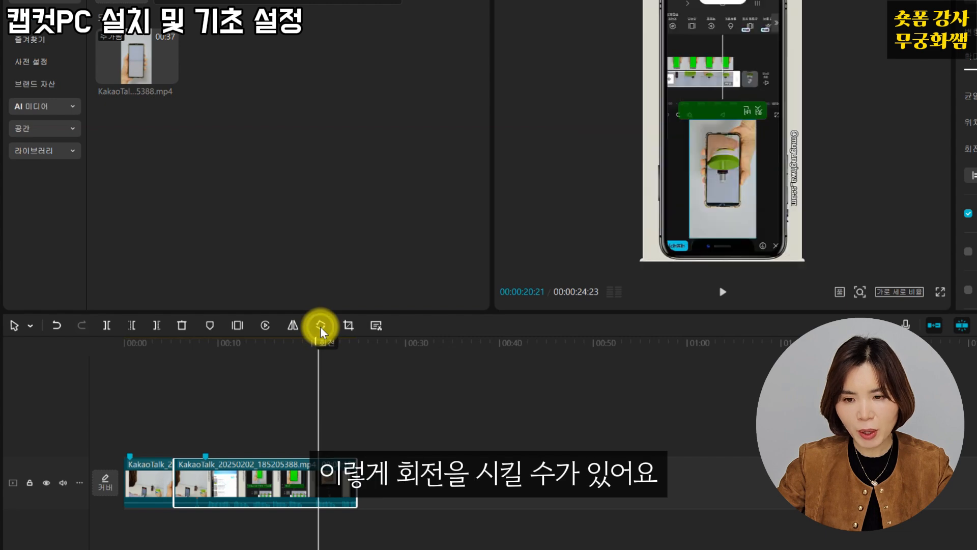
pyautogui.click(321, 328)
pyautogui.click(321, 328)
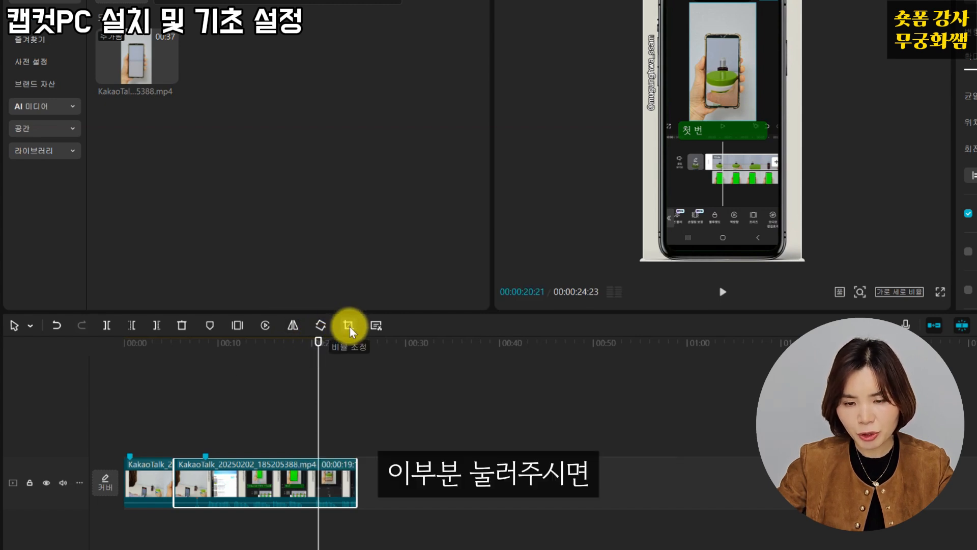
# Try the crop ratios 1:1, 3:4, 4:3, 16:9 and 9:16 on the second piece
pyautogui.click(349, 326)
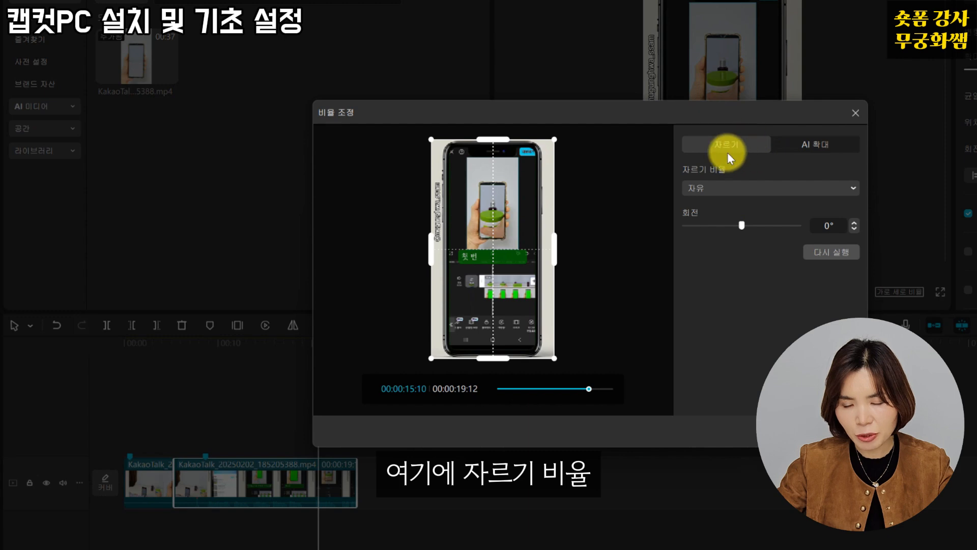
pyautogui.click(718, 196)
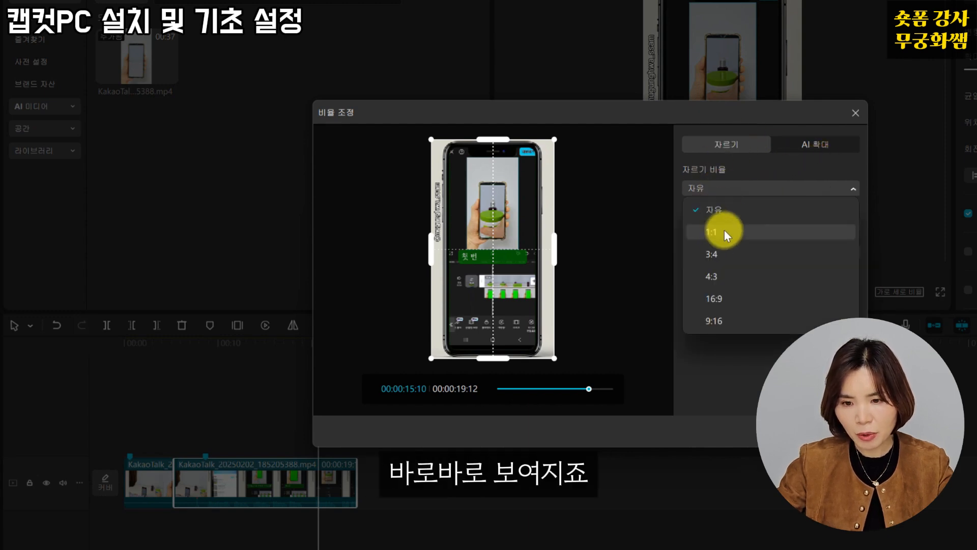
pyautogui.click(713, 235)
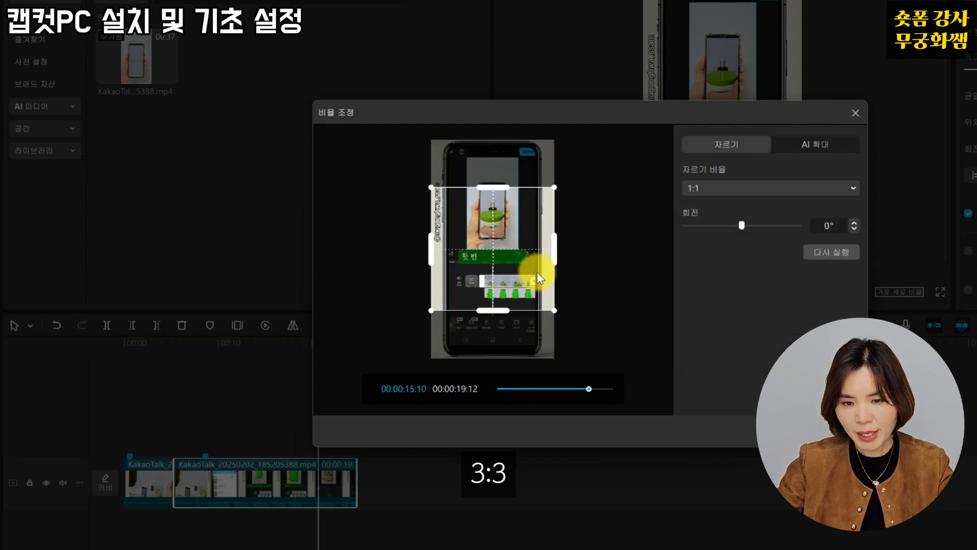
pyautogui.click(700, 194)
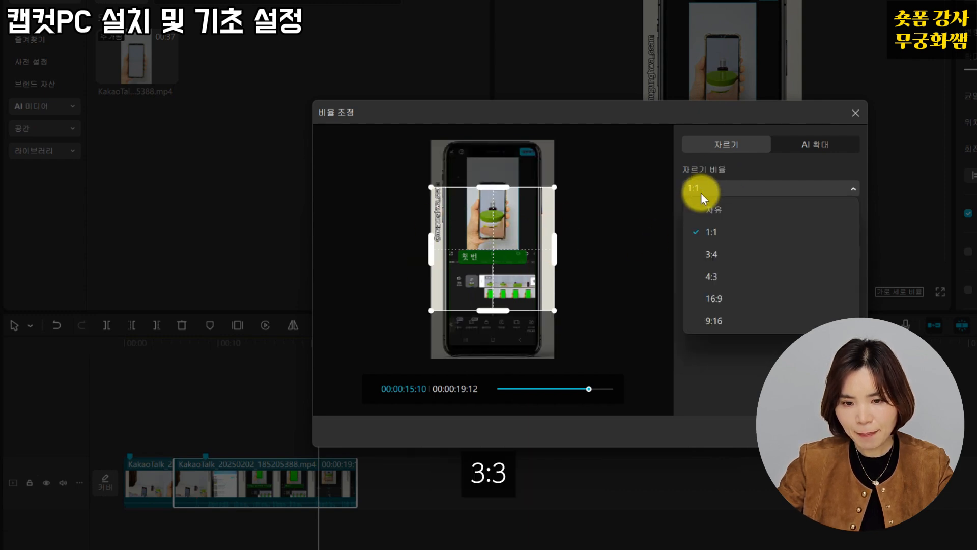
pyautogui.click(711, 255)
pyautogui.click(723, 194)
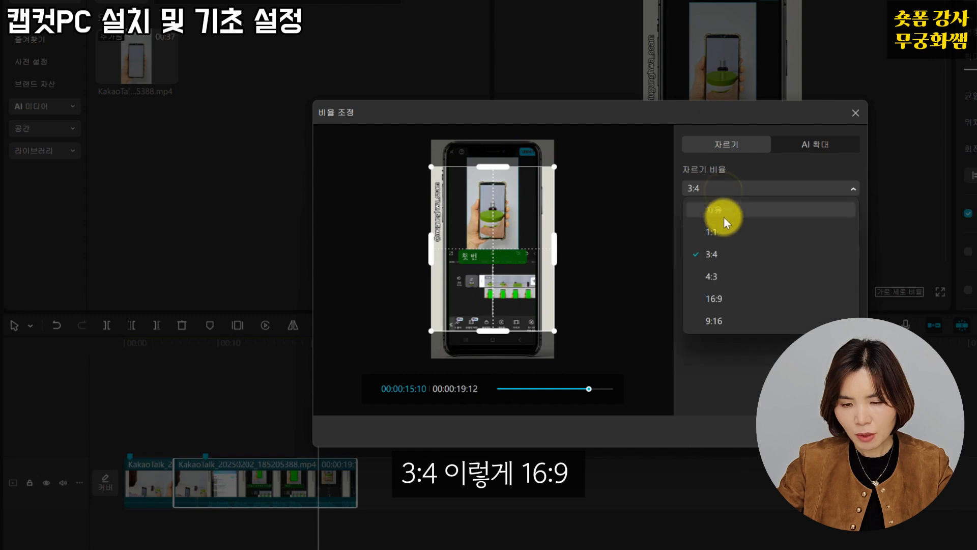
pyautogui.click(697, 277)
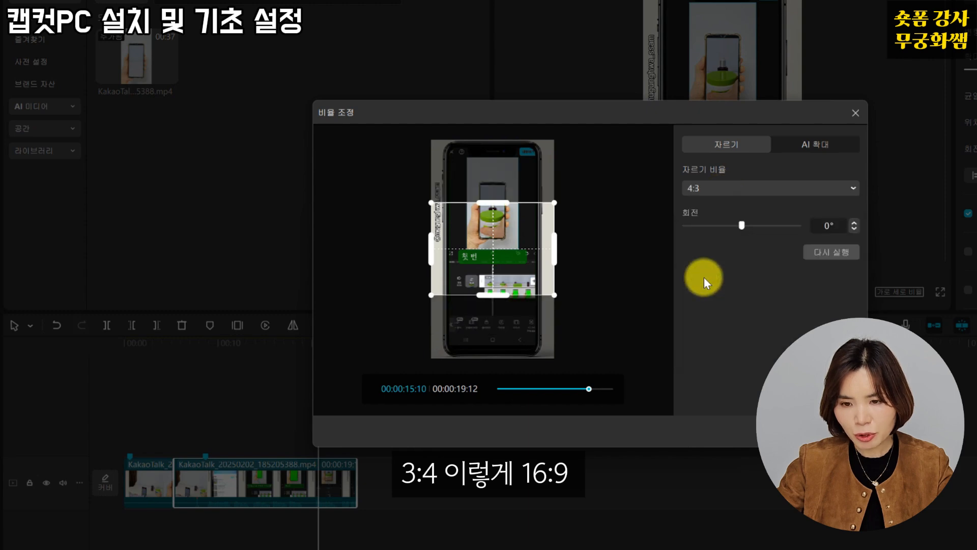
pyautogui.click(712, 187)
pyautogui.click(710, 303)
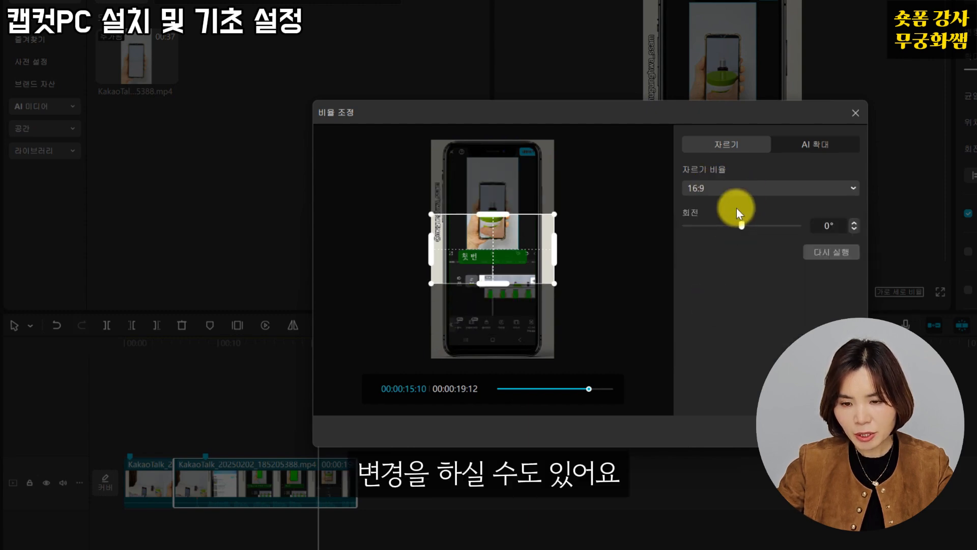
pyautogui.click(735, 186)
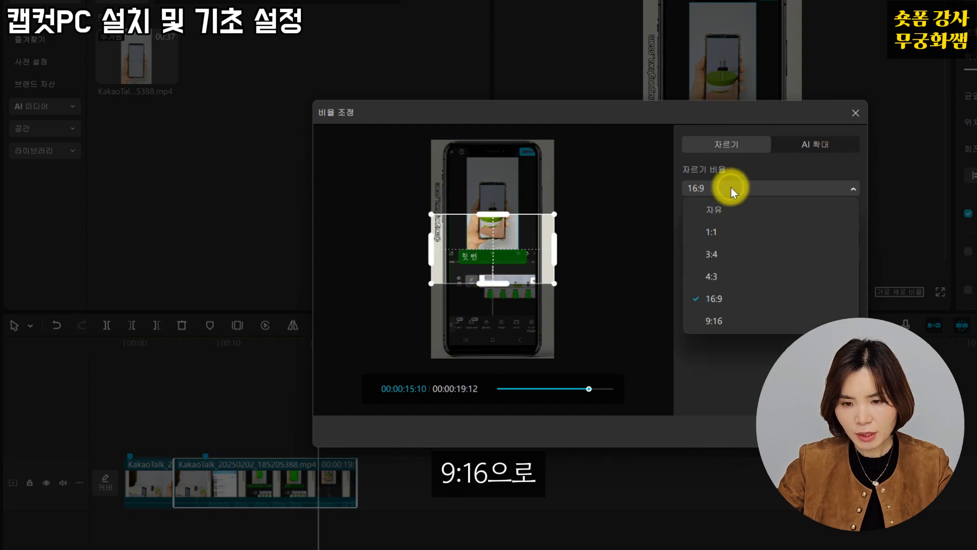
pyautogui.click(713, 321)
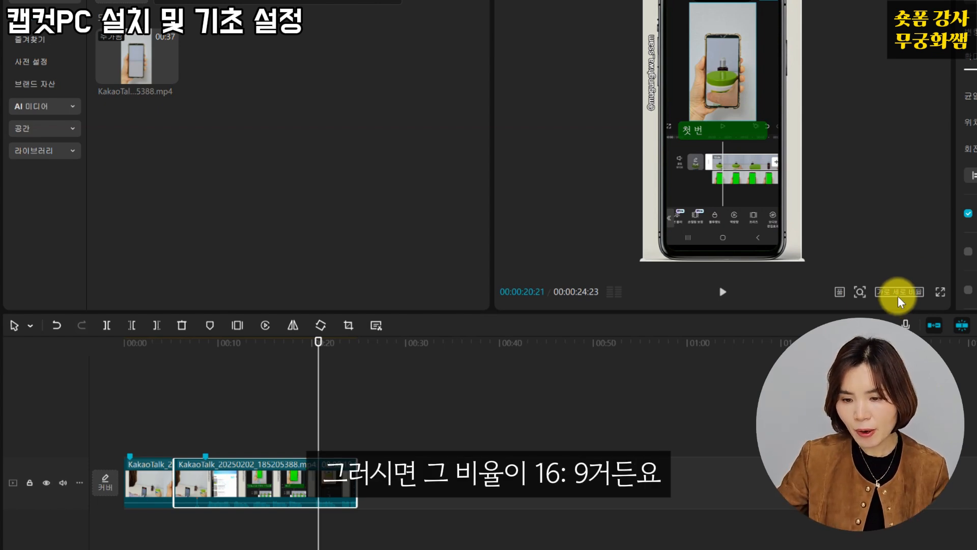
# Set the project's aspect ratio to 16:9, and switch it to 9:16
pyautogui.click(899, 292)
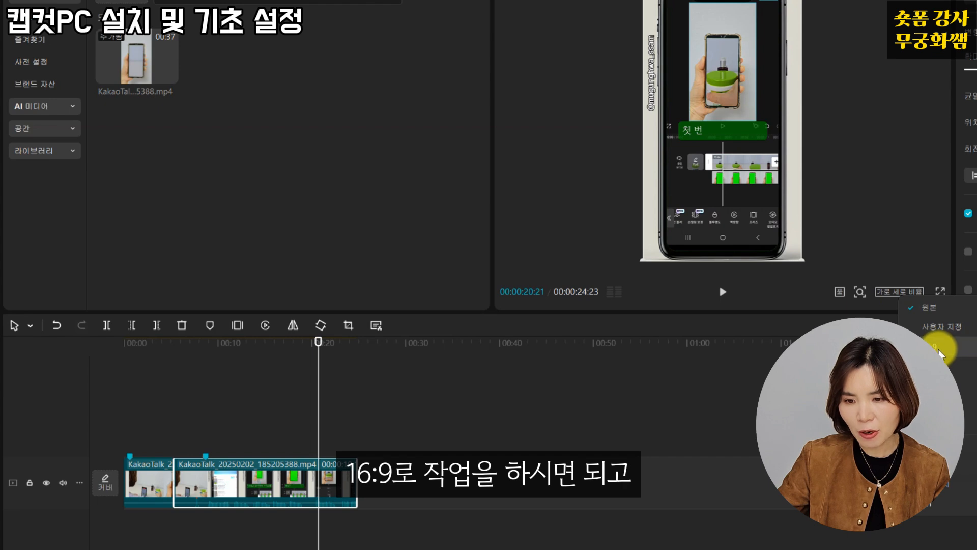
pyautogui.click(937, 350)
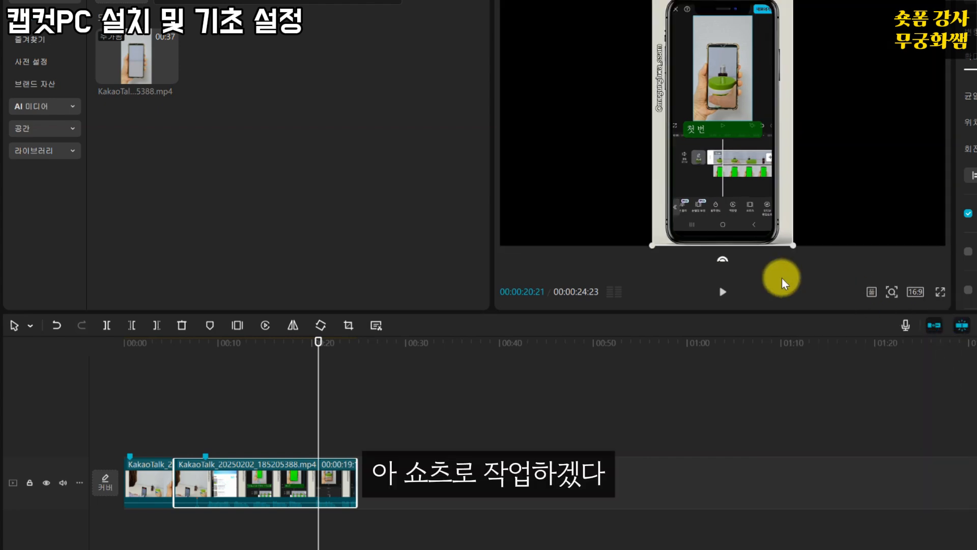
pyautogui.click(915, 292)
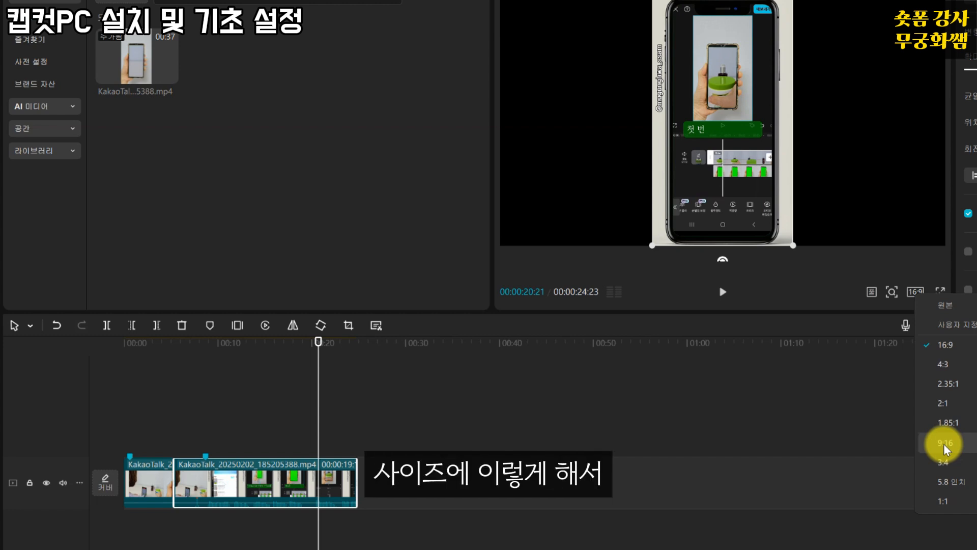
pyautogui.click(944, 443)
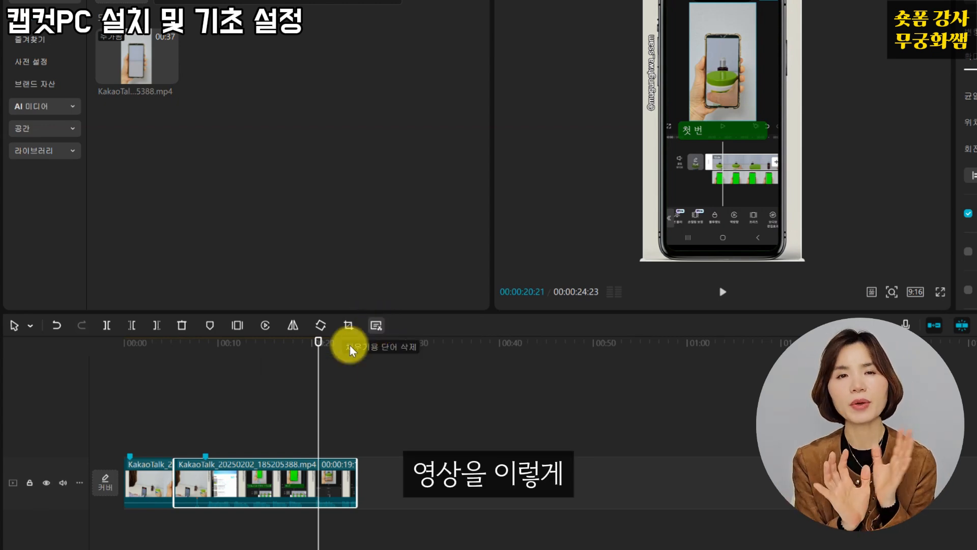
# Move the playhead to 00:00:08:20 and open the filler-word removal tool for the second piece
pyautogui.moveTo(320, 353); pyautogui.dragTo(203, 374)
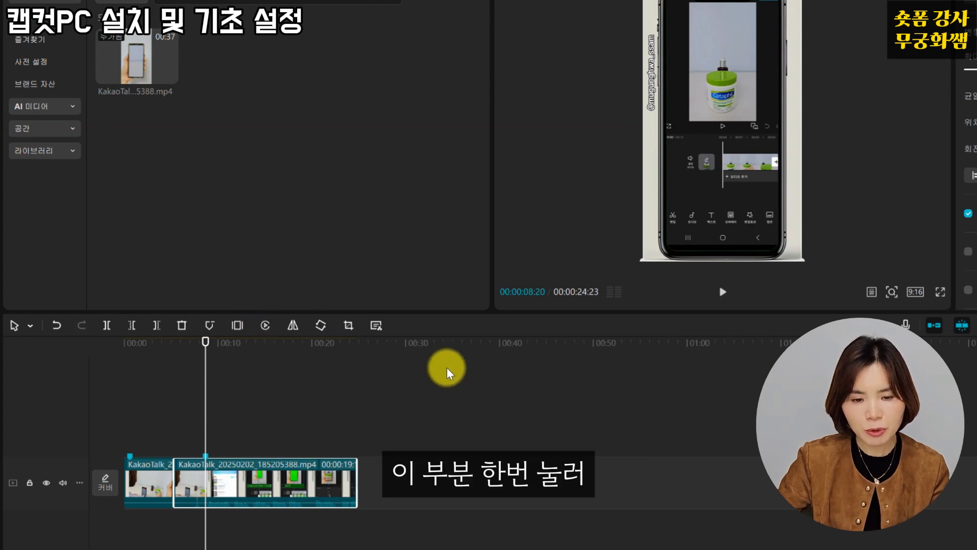
pyautogui.click(375, 328)
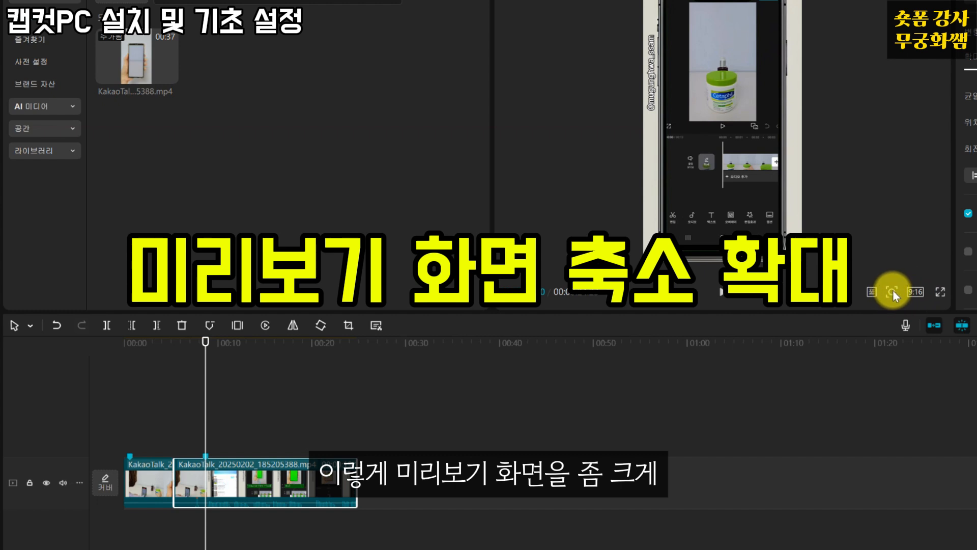
# Show the preview's zoom control, and view the preview in full screen before returning to the editor
pyautogui.click(891, 292)
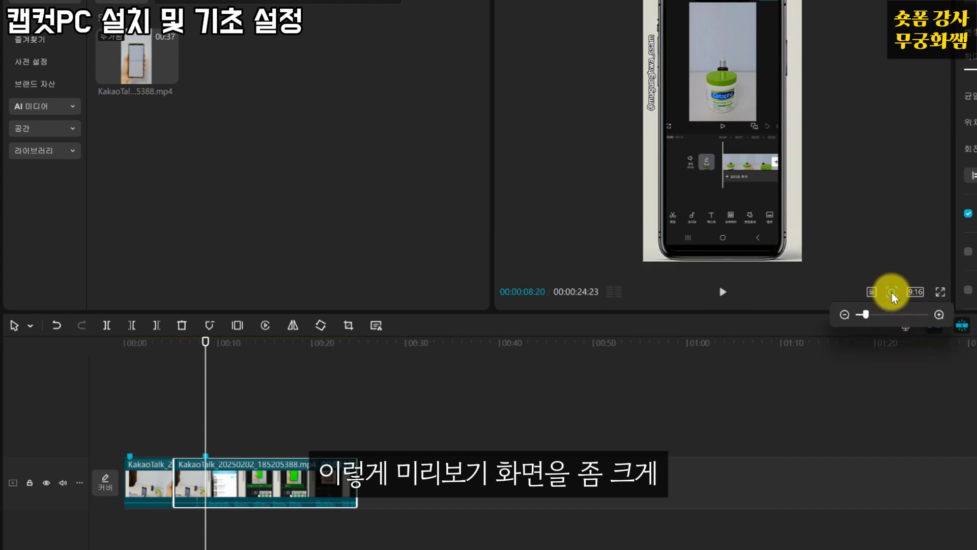
pyautogui.moveTo(865, 314)
pyautogui.mouseDown()
pyautogui.moveTo(884, 316)
pyautogui.moveTo(847, 312)
pyautogui.moveTo(888, 314)
pyautogui.moveTo(850, 316)
pyautogui.moveTo(883, 316)
pyautogui.moveTo(852, 316)
pyautogui.moveTo(880, 313)
pyautogui.moveTo(865, 315)
pyautogui.mouseUp()
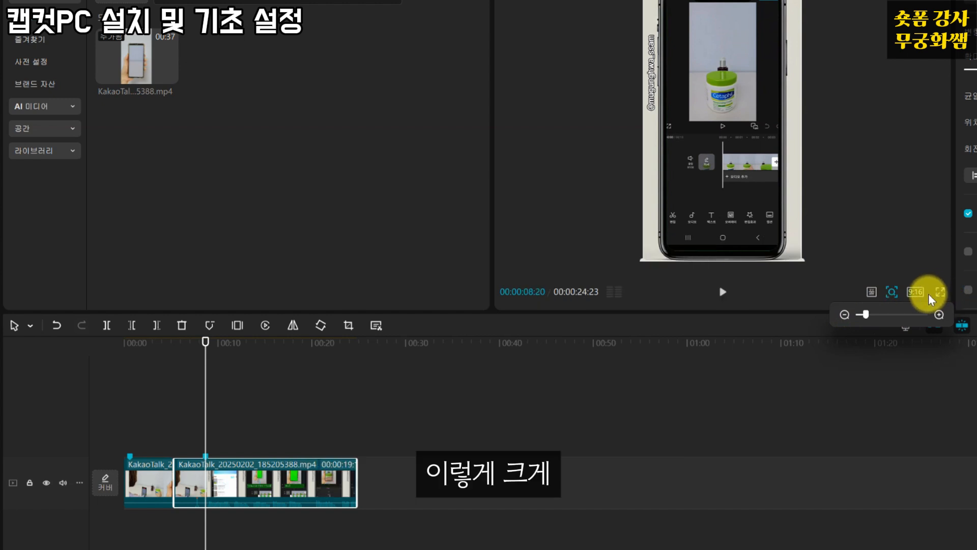
pyautogui.click(941, 292)
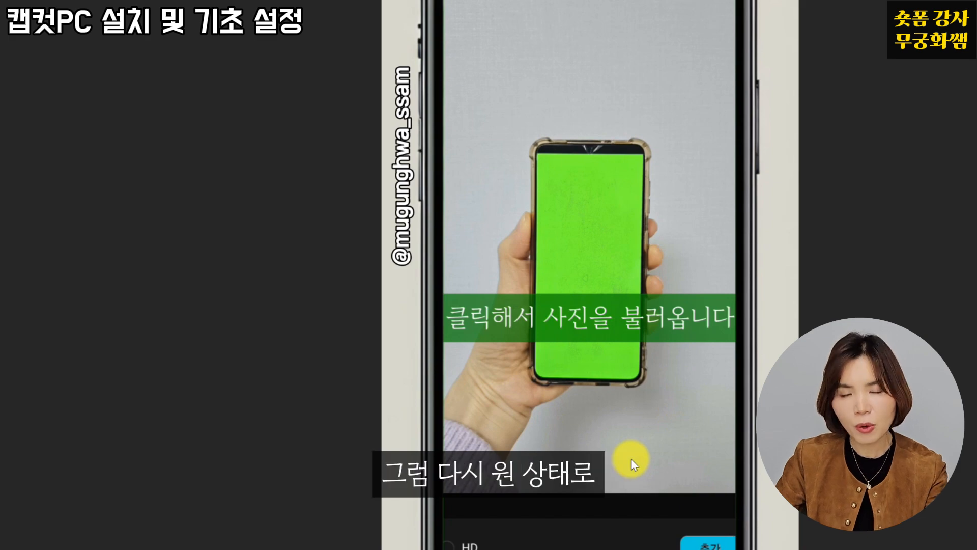
pyautogui.press('Escape')
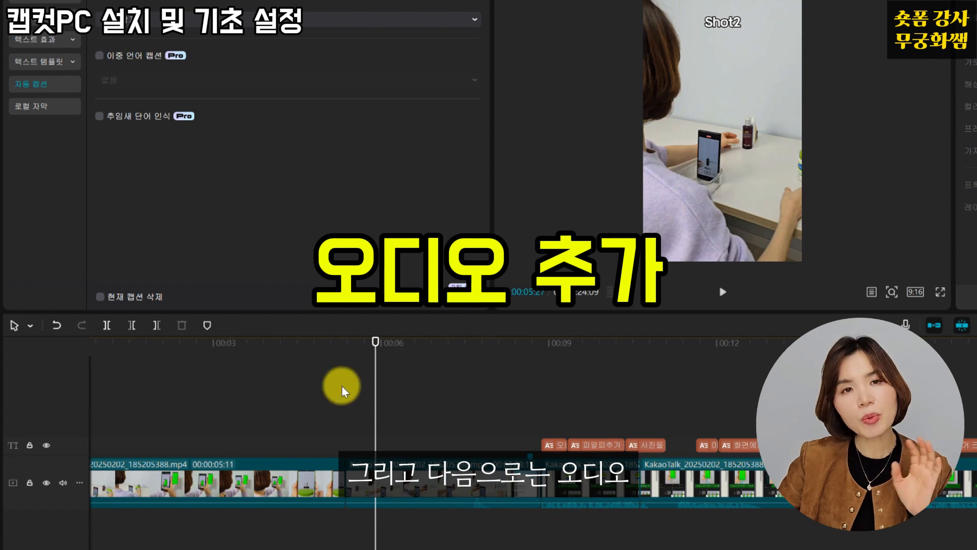
# Preview the track "Bossa nova style with classical guitar and piano(815948)" and add it to the timeline at 00:00:00:00
pyautogui.moveTo(375, 343); pyautogui.dragTo(83, 366)
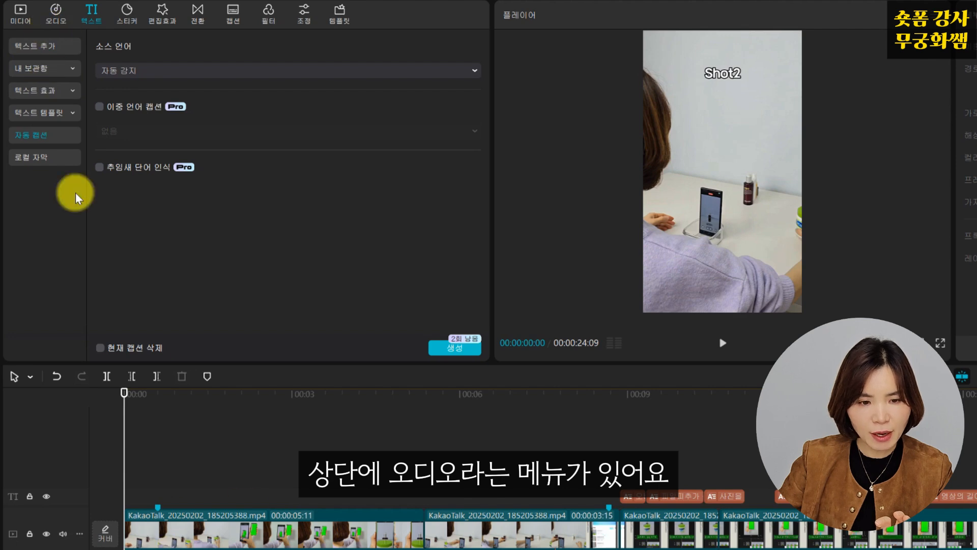
pyautogui.click(58, 15)
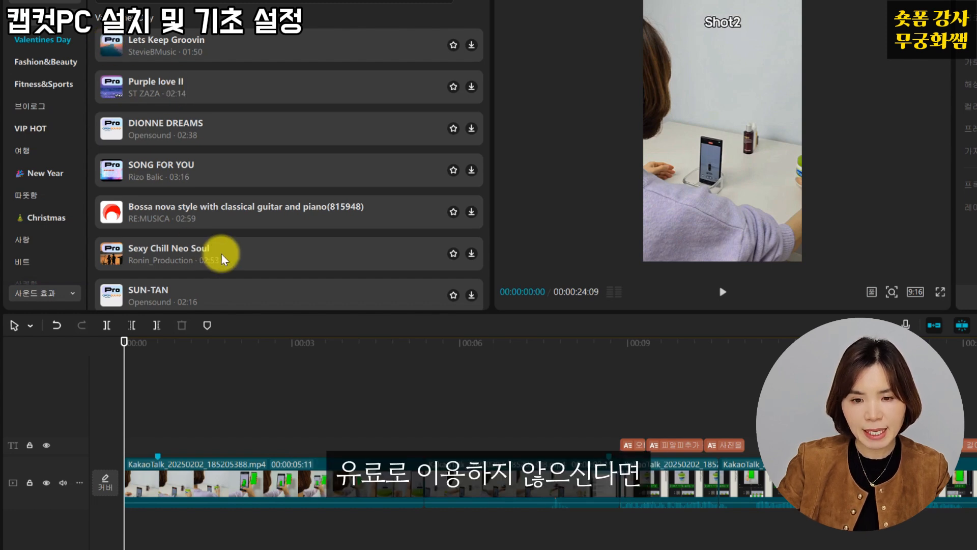
pyautogui.scroll(-3, 221, 254)
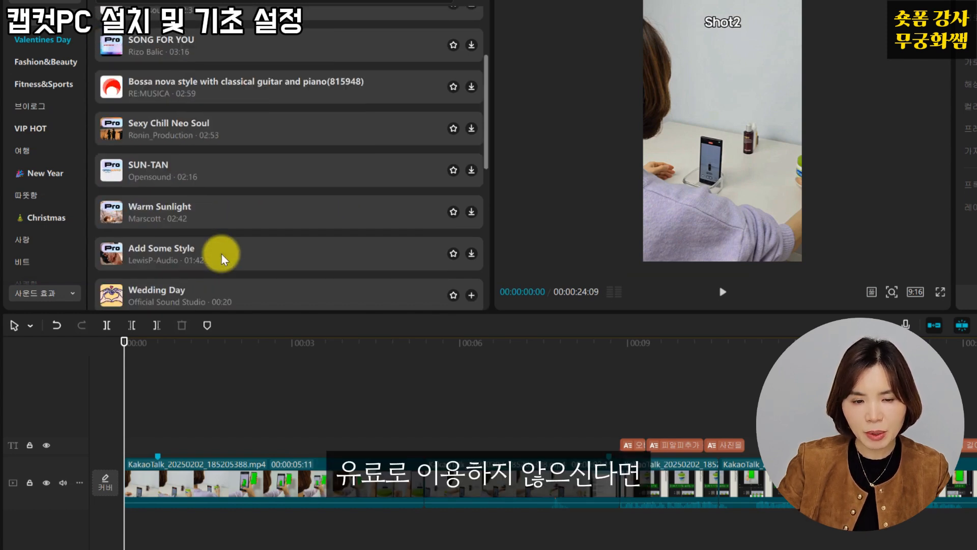
pyautogui.click(154, 85)
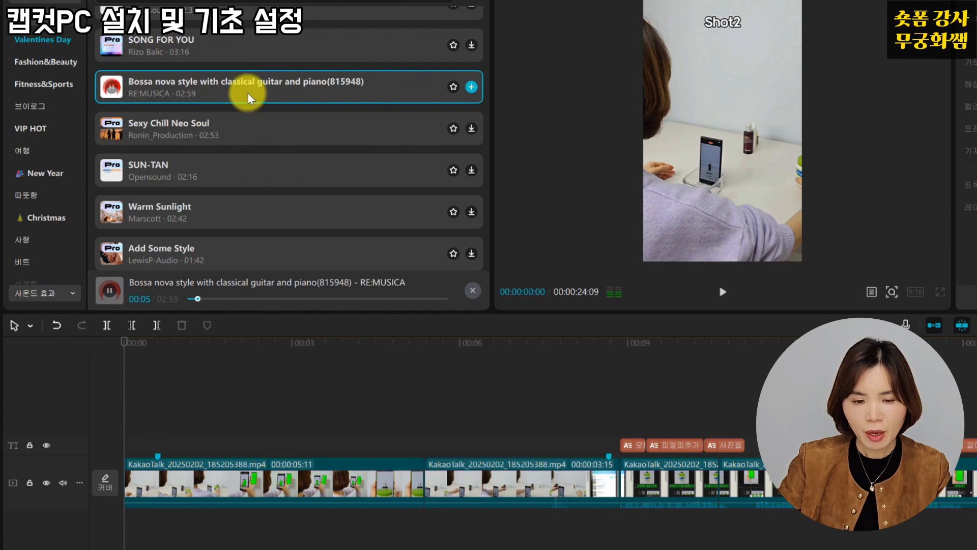
pyautogui.click(472, 88)
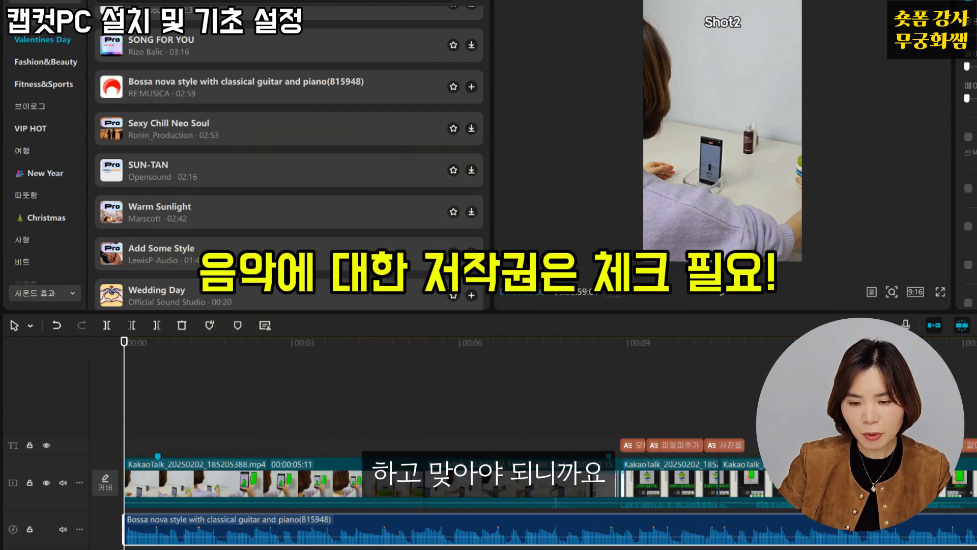
# Trim the bossa nova music to the end of the video at 00:00:24:09, and add a short fade-in and a slightly longer fade-out
pyautogui.hscroll(10, 533, 441)
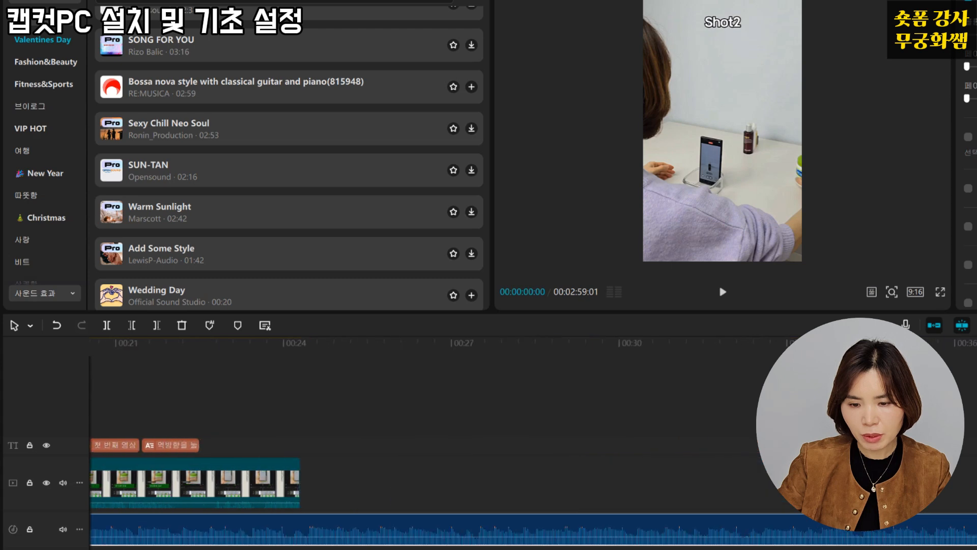
pyautogui.click(657, 412)
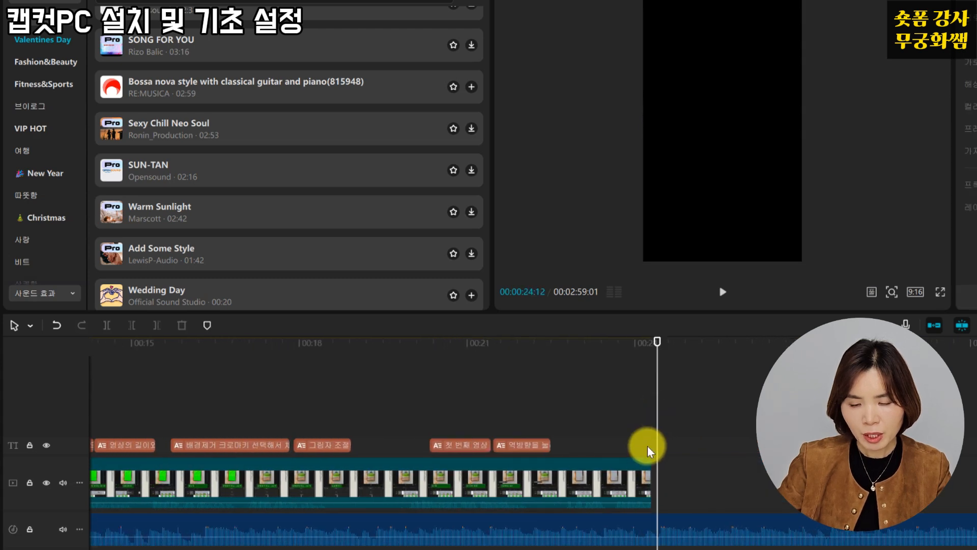
pyautogui.moveTo(649, 344); pyautogui.dragTo(644, 344)
pyautogui.click(698, 525)
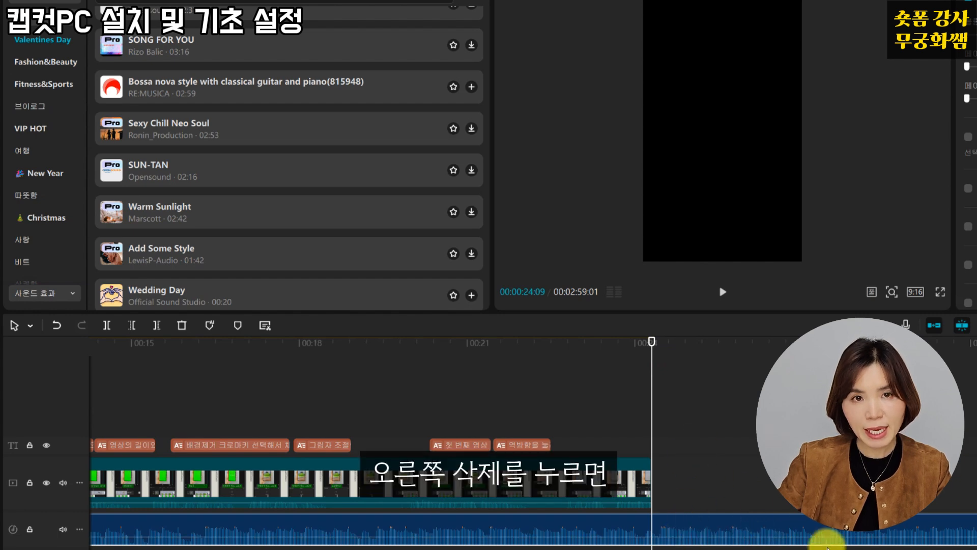
pyautogui.click(155, 325)
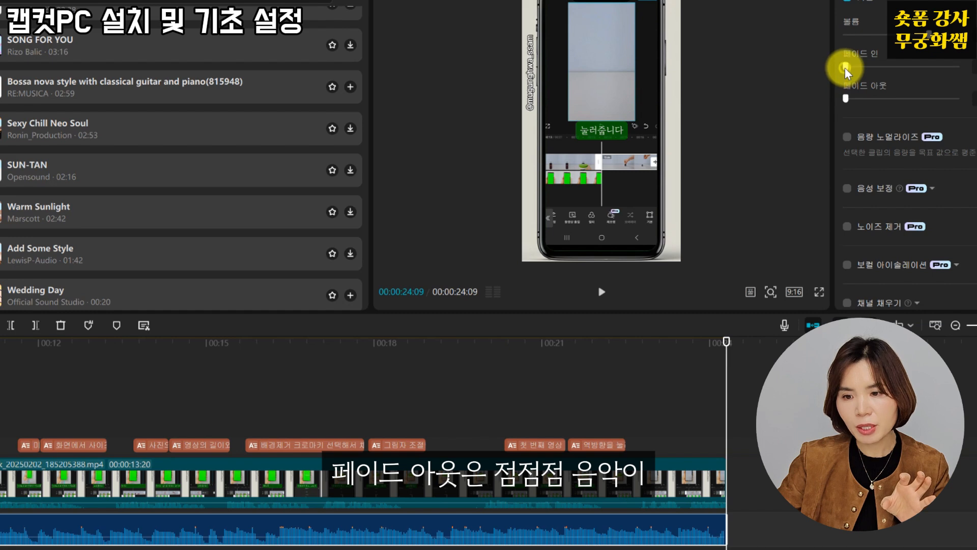
pyautogui.moveTo(846, 68); pyautogui.dragTo(854, 67)
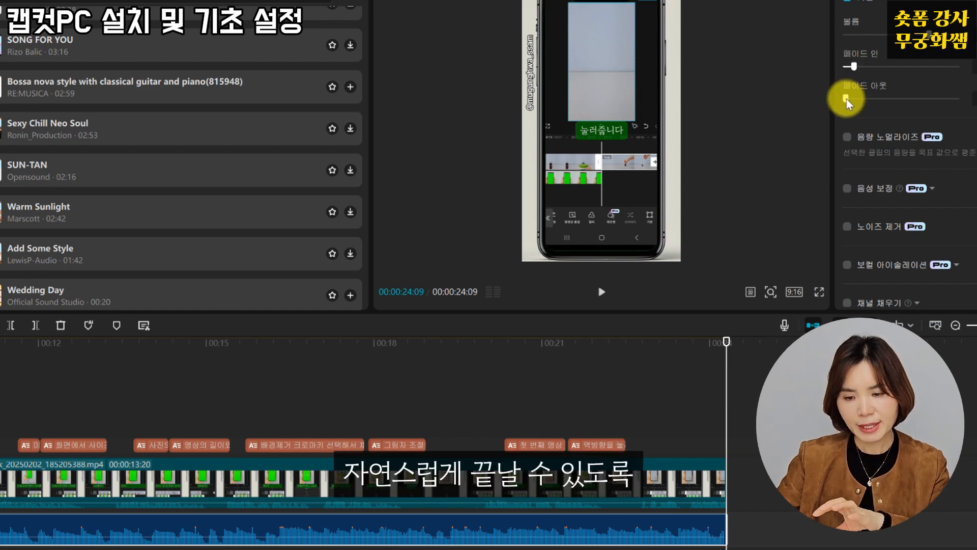
pyautogui.moveTo(849, 101); pyautogui.dragTo(865, 105)
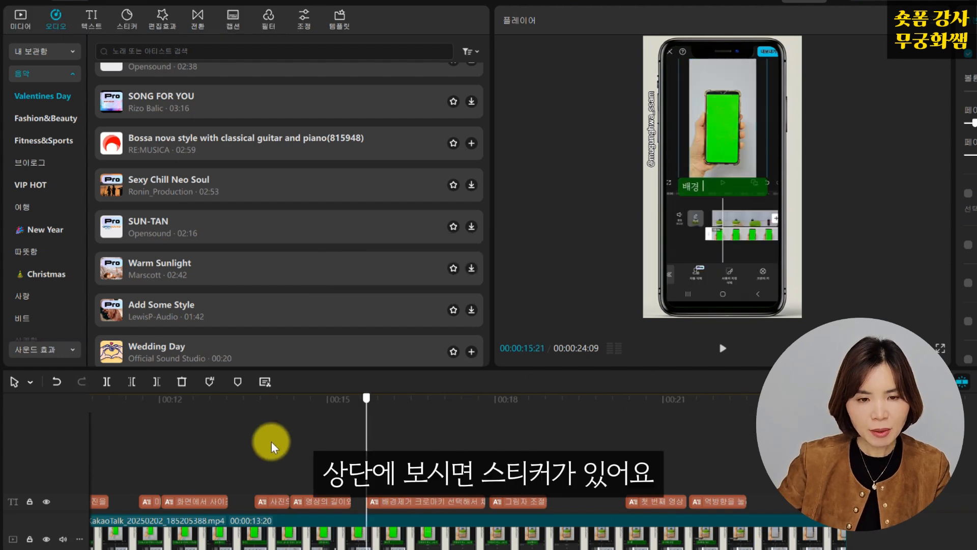
# Return the playhead to 00:00:00:00 and look through the sticker categories, including AI 생성, 인기, 새해, 아이콘, LOVE and 브이로그
pyautogui.moveTo(271, 442); pyautogui.dragTo(8, 479)
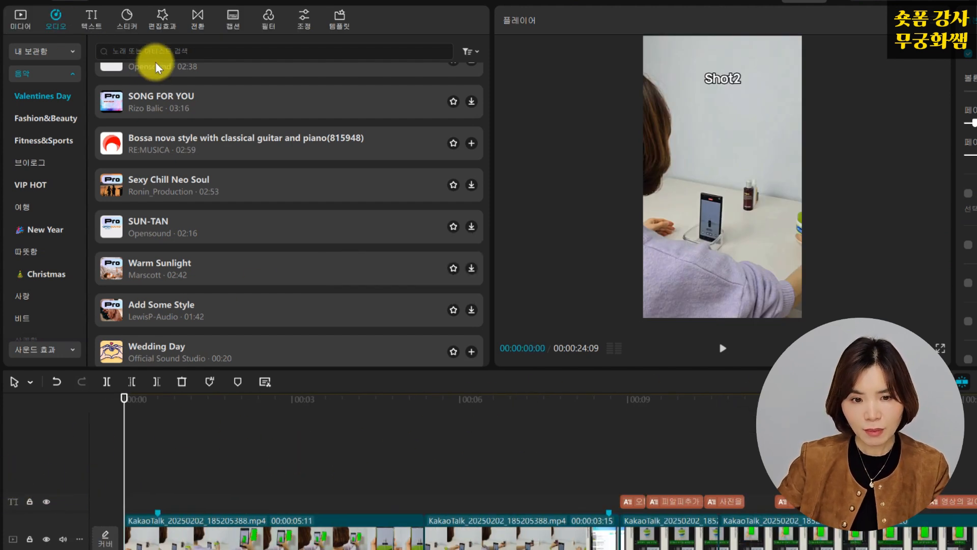
pyautogui.click(127, 20)
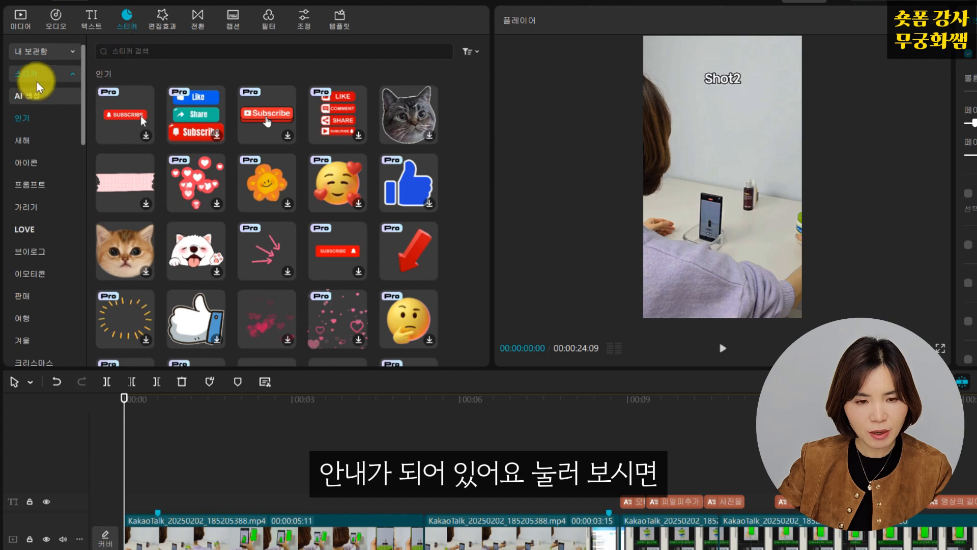
pyautogui.click(23, 96)
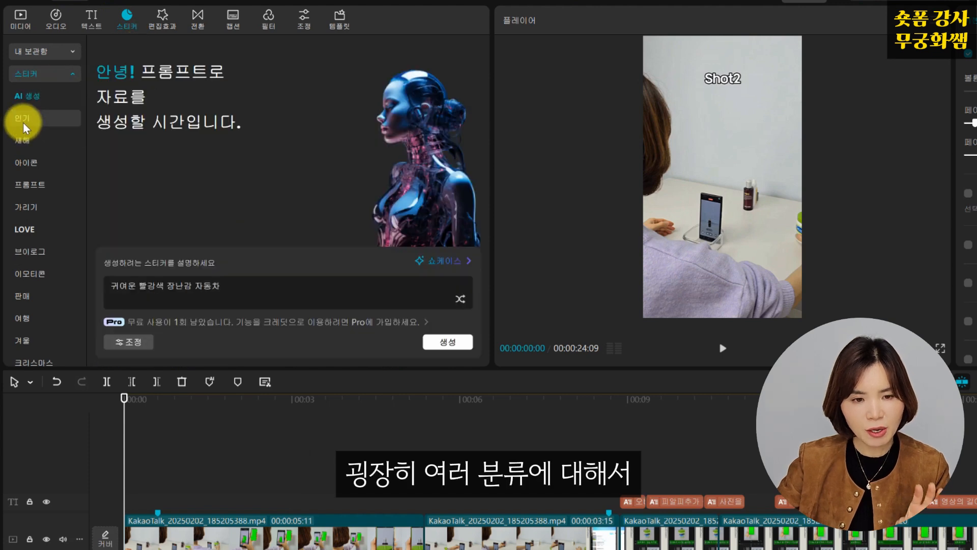
pyautogui.click(23, 120)
pyautogui.click(22, 140)
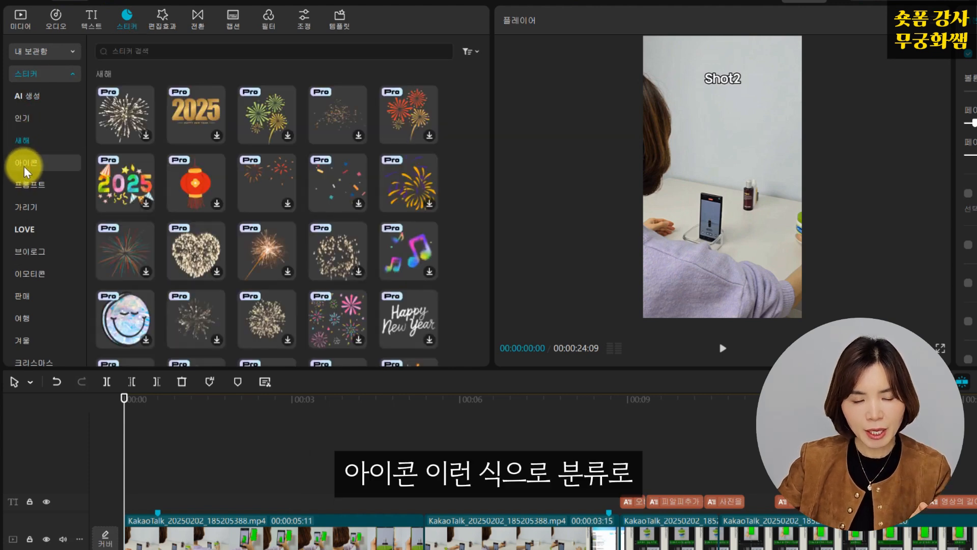
pyautogui.click(24, 122)
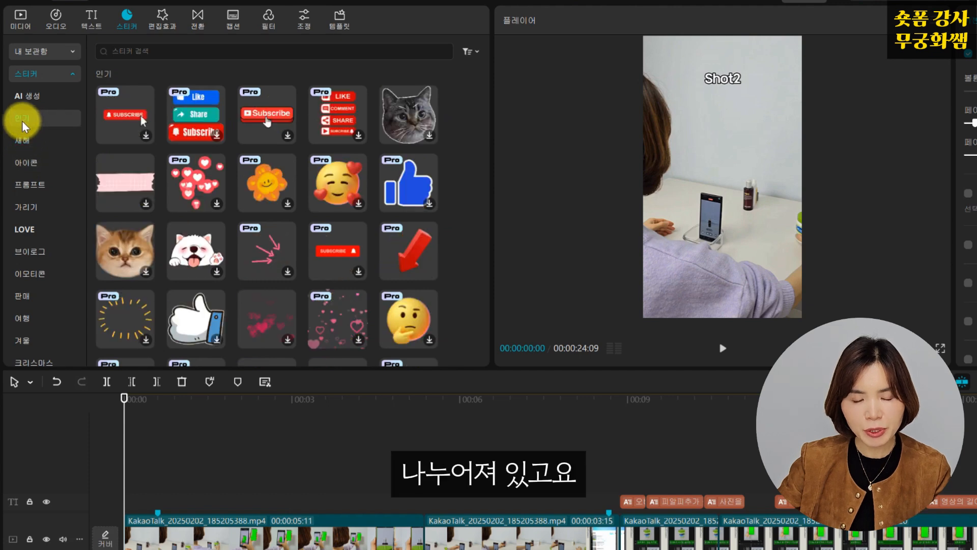
pyautogui.click(27, 143)
pyautogui.click(23, 165)
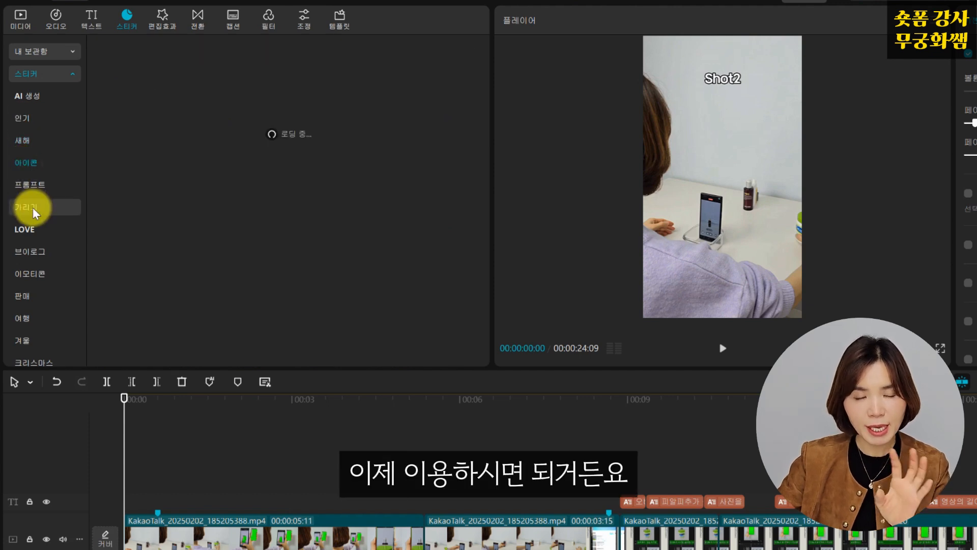
pyautogui.click(29, 186)
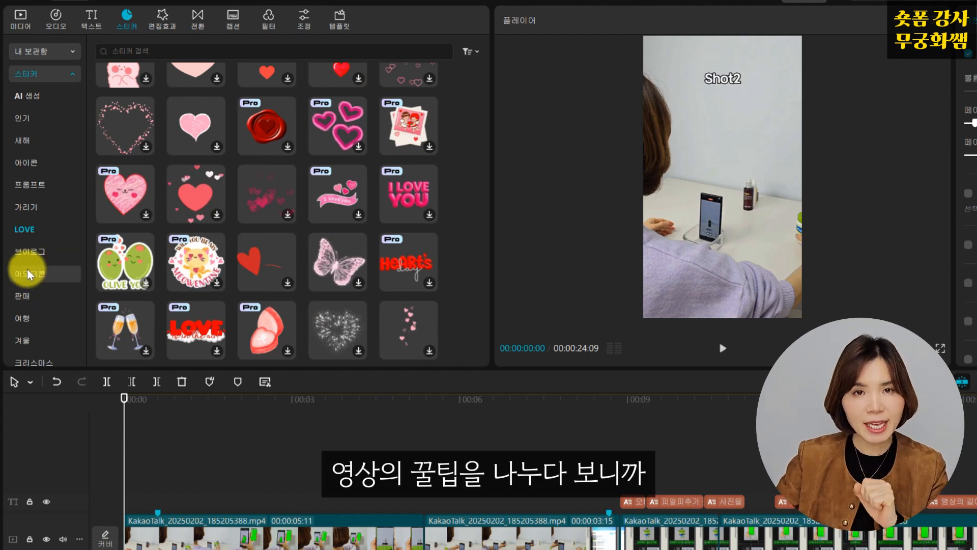
pyautogui.click(31, 252)
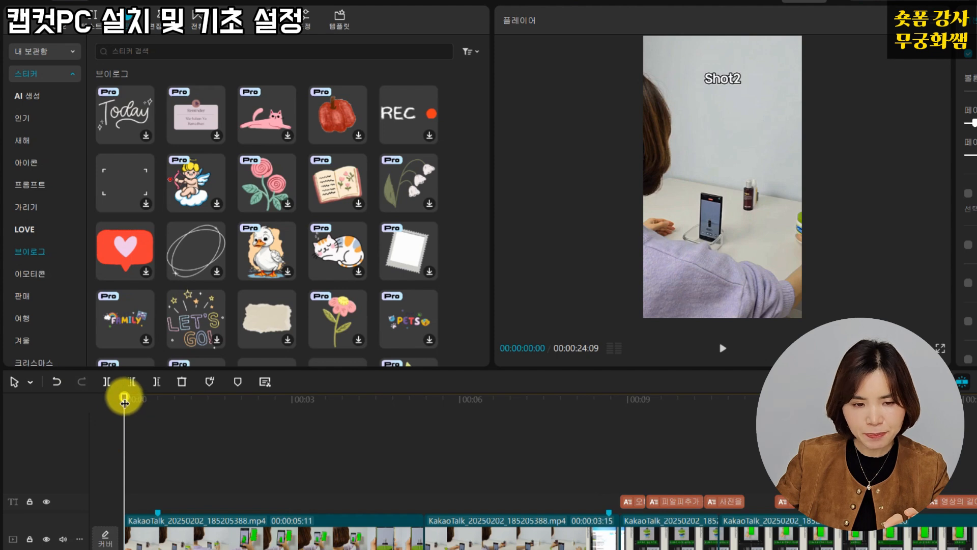
# Move the playhead to 00:00:11:16 and search the stickers for "화살표"
pyautogui.moveTo(124, 397); pyautogui.dragTo(768, 518)
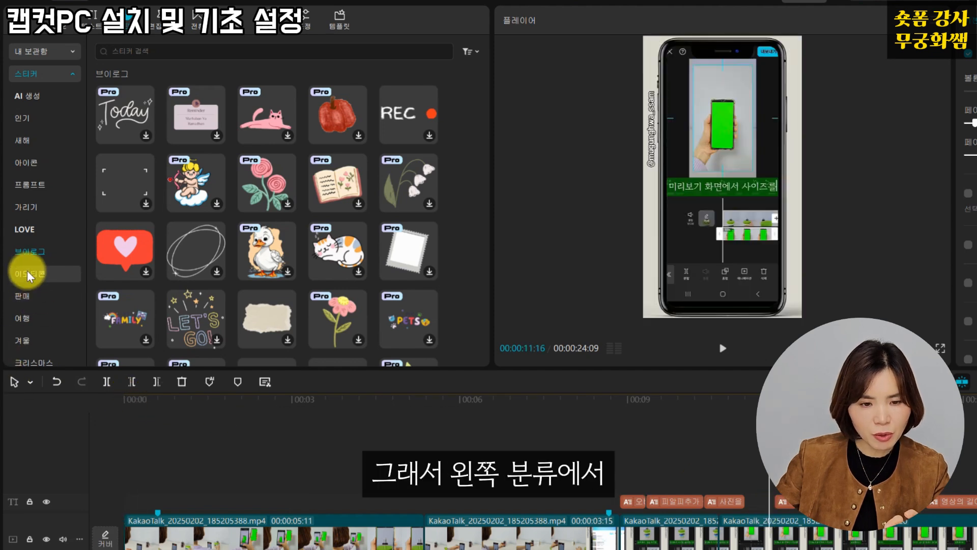
pyautogui.scroll(-2, 28, 322)
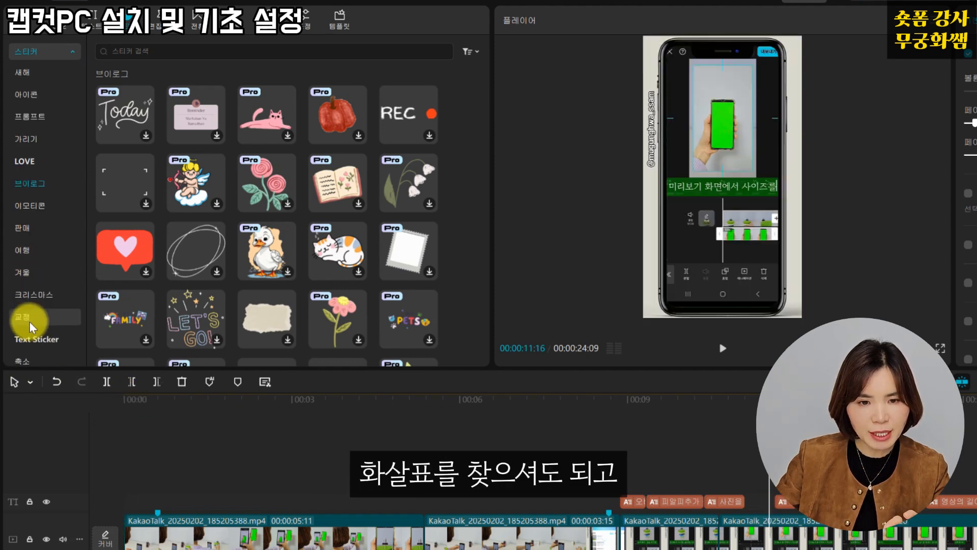
pyautogui.click(44, 162)
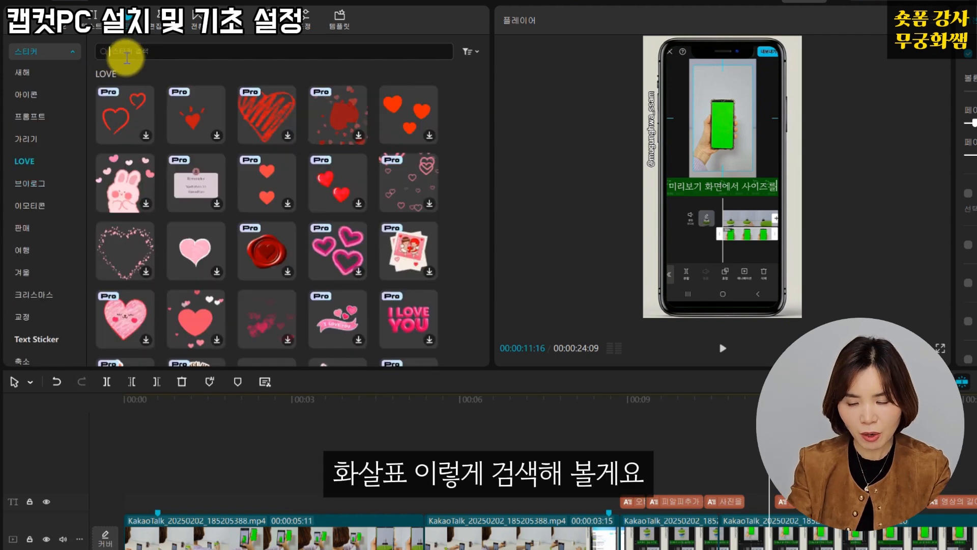
pyautogui.click(121, 57)
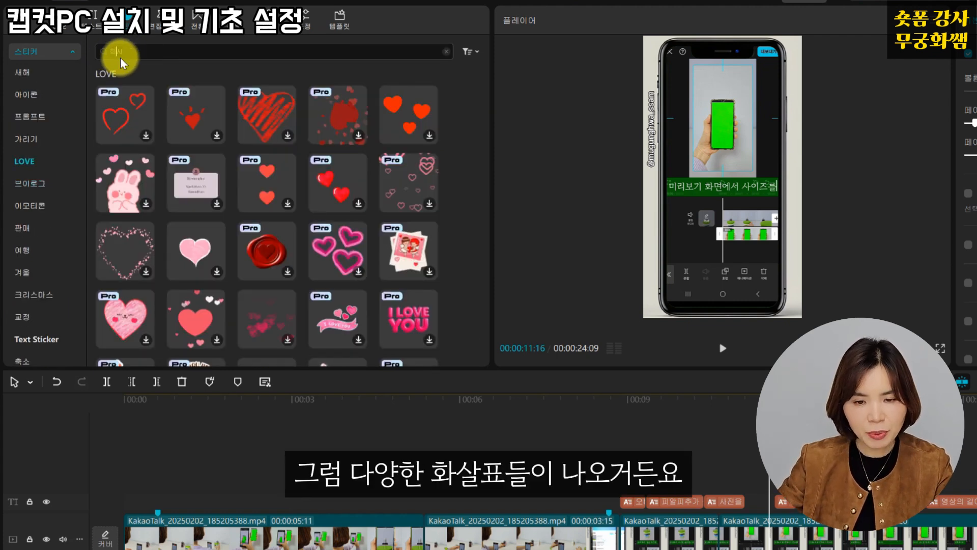
pyautogui.write('화살표')
pyautogui.press('Return')
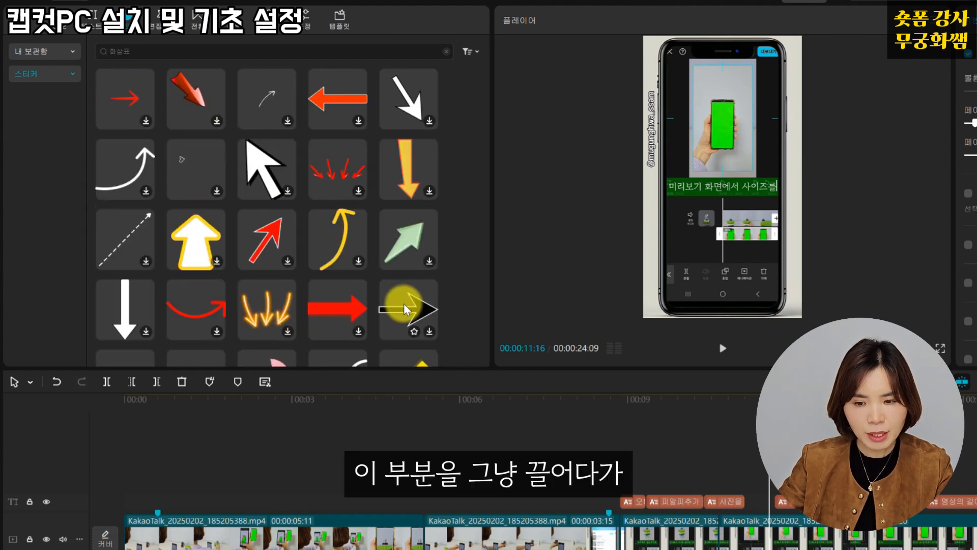
# Place the sticker of several red downward arrows above the captions at 00:00:11:16, and shorten and shift its clip to around 00:00:13
pyautogui.scroll(-2, 397, 290)
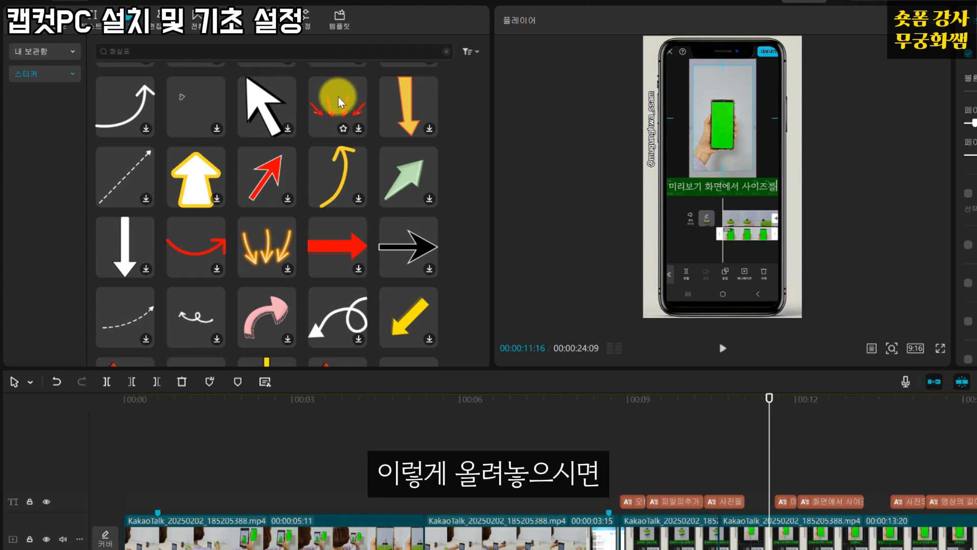
pyautogui.moveTo(346, 107); pyautogui.dragTo(767, 469)
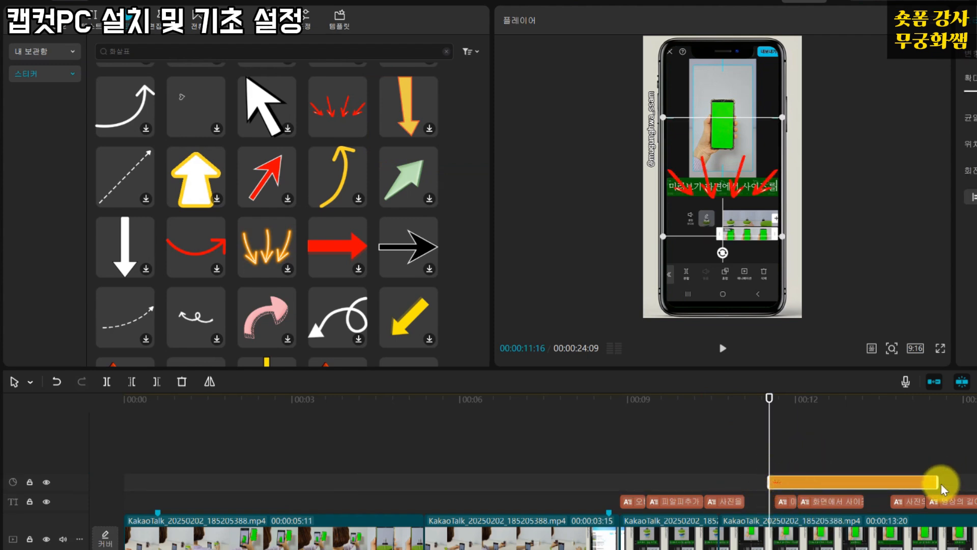
pyautogui.moveTo(938, 481); pyautogui.dragTo(855, 482)
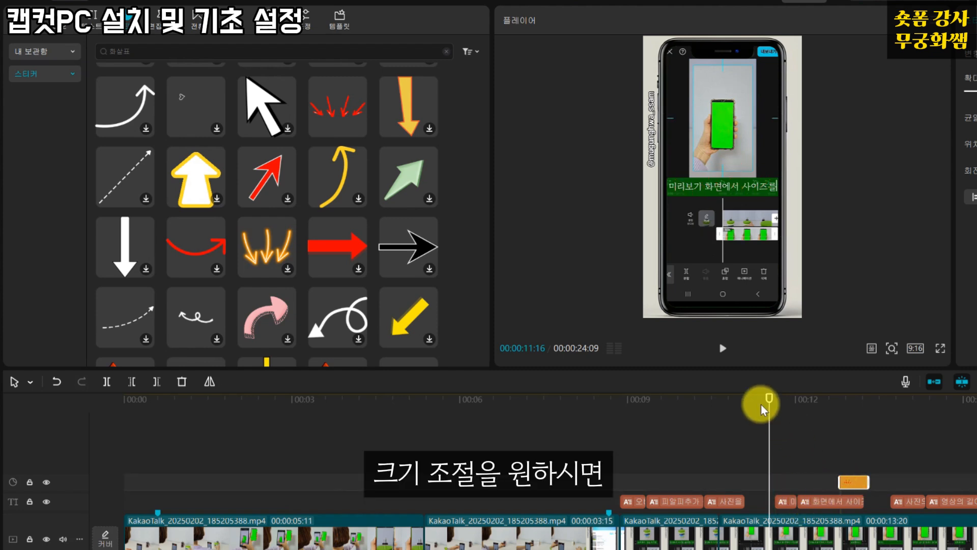
# With the playhead at 00:00:13:02, shrink the red arrows sticker and position it just above the green phone screen
pyautogui.moveTo(766, 405); pyautogui.dragTo(855, 418)
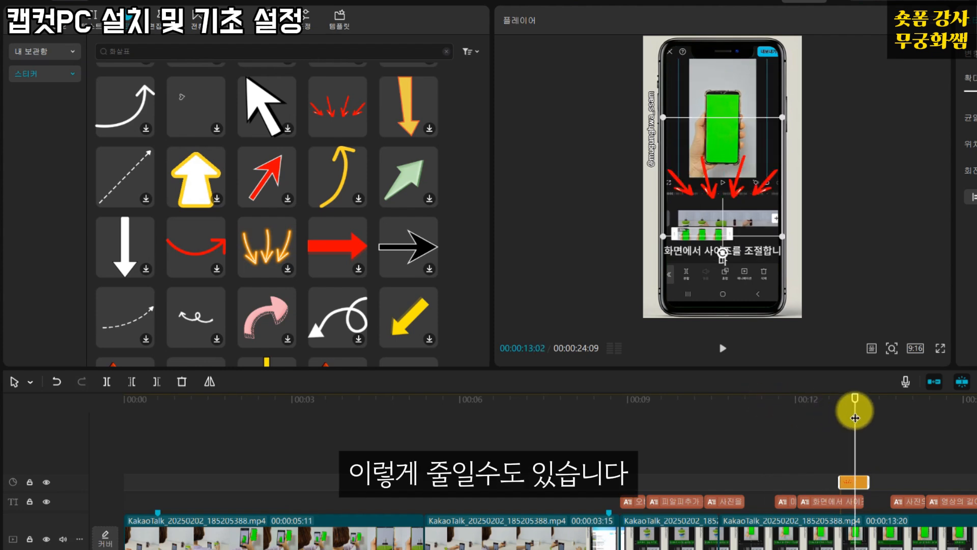
pyautogui.moveTo(662, 118); pyautogui.dragTo(721, 87)
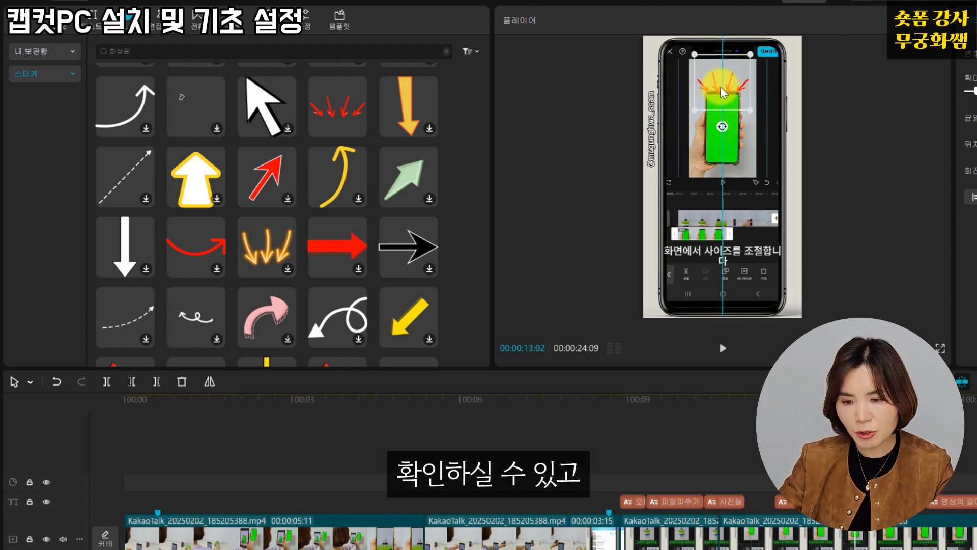